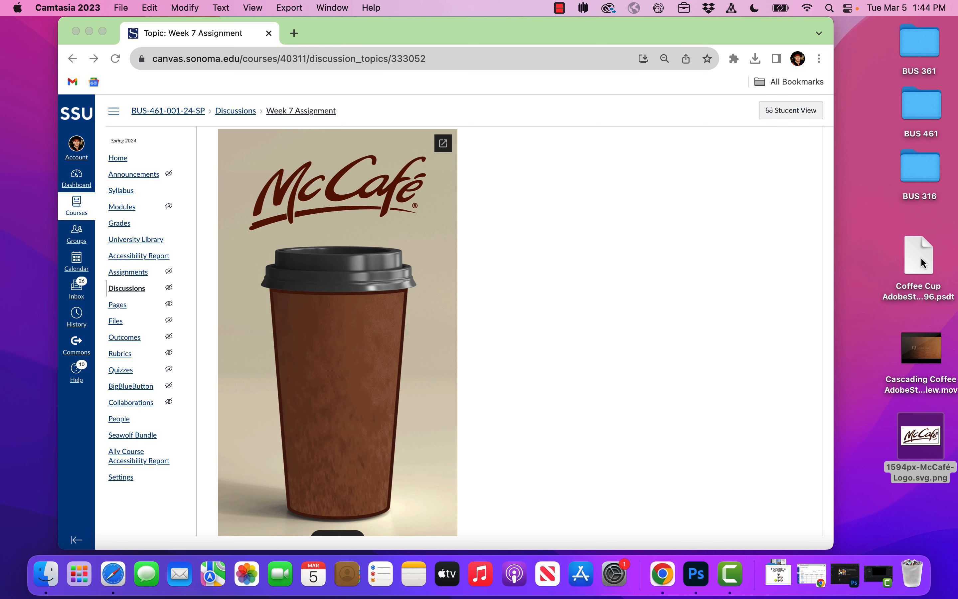
Open the Coffee Cup AdobeStock .psdt template from the desktop in Photoshop.
scroll(489, 217, "up", 10)
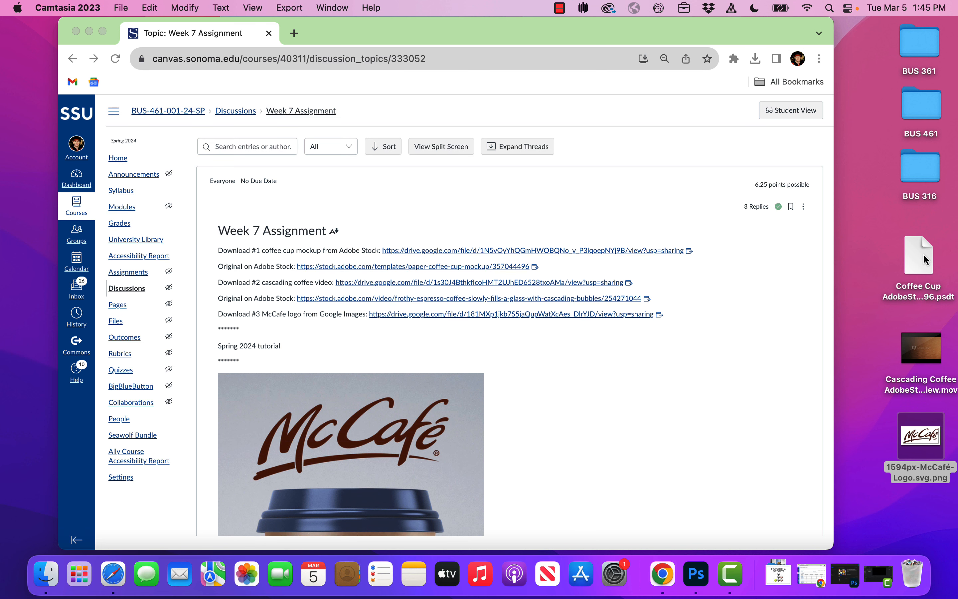
left_click_drag(924, 260, 697, 575)
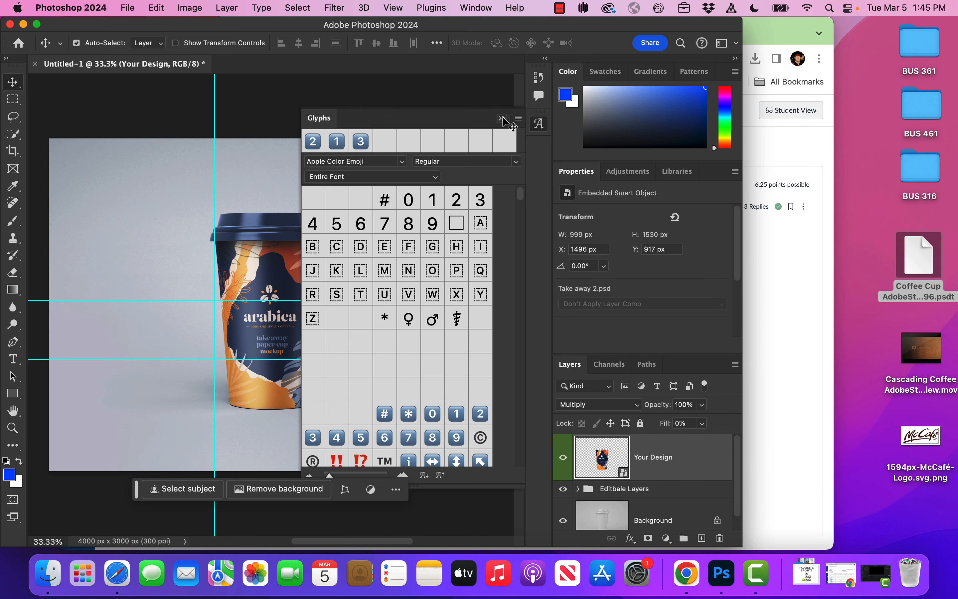
Collapse the Glyphs panel, reset the Essentials workspace, and minimize the Properties and Color panels to make room for the layers.
left_click(502, 119)
left_click(468, 8)
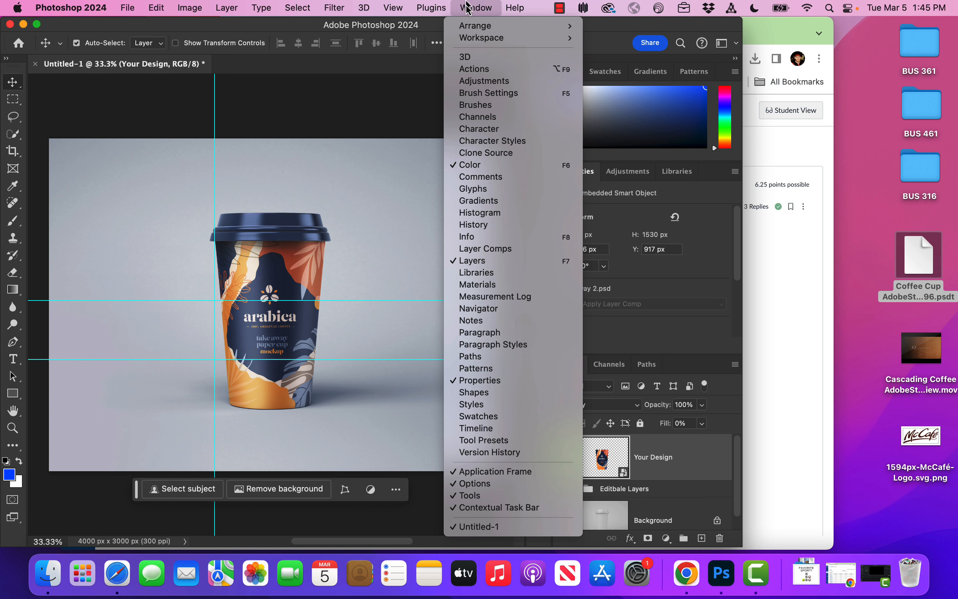
mouse_move(472, 39)
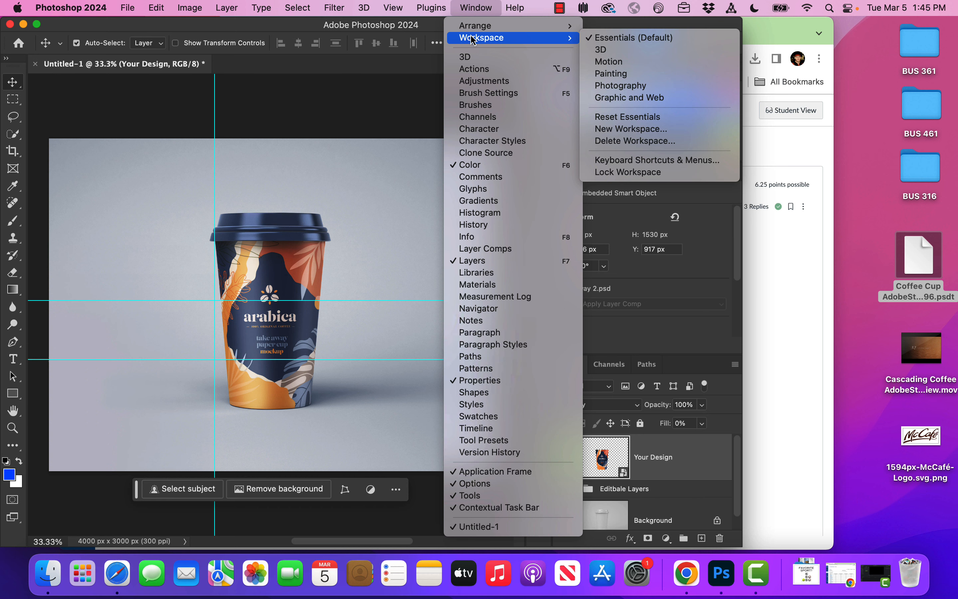
left_click(628, 117)
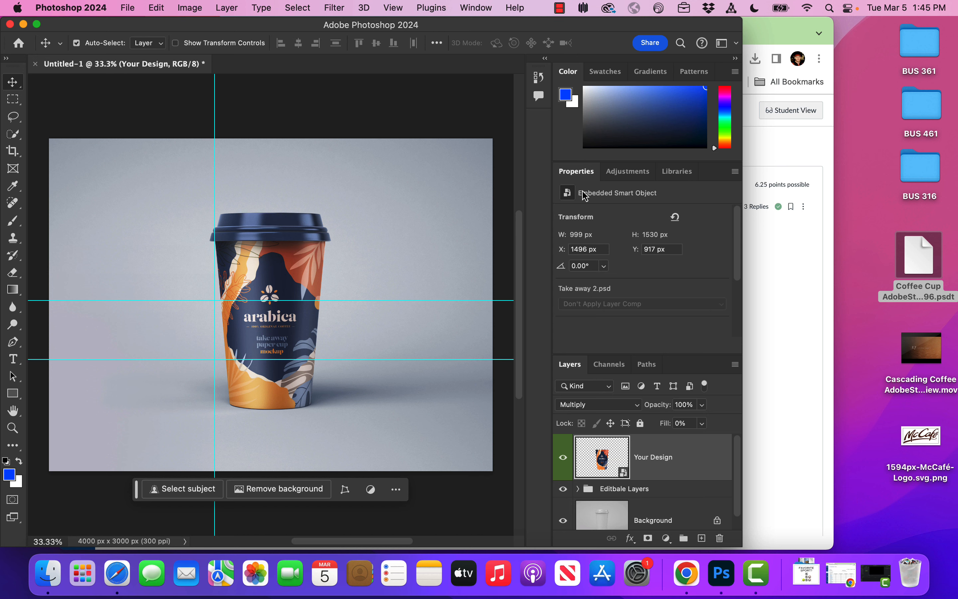
double_click(585, 173)
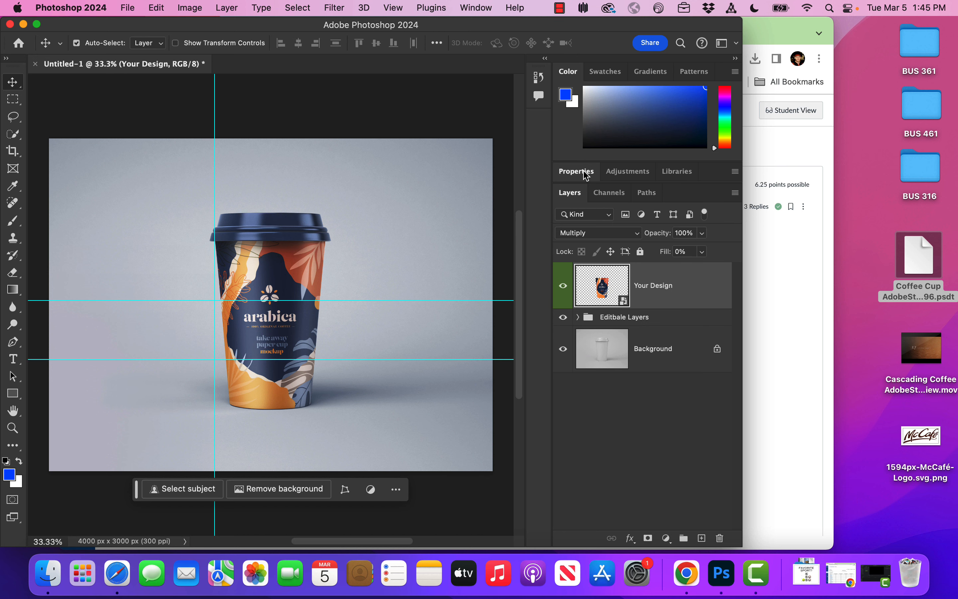
double_click(574, 74)
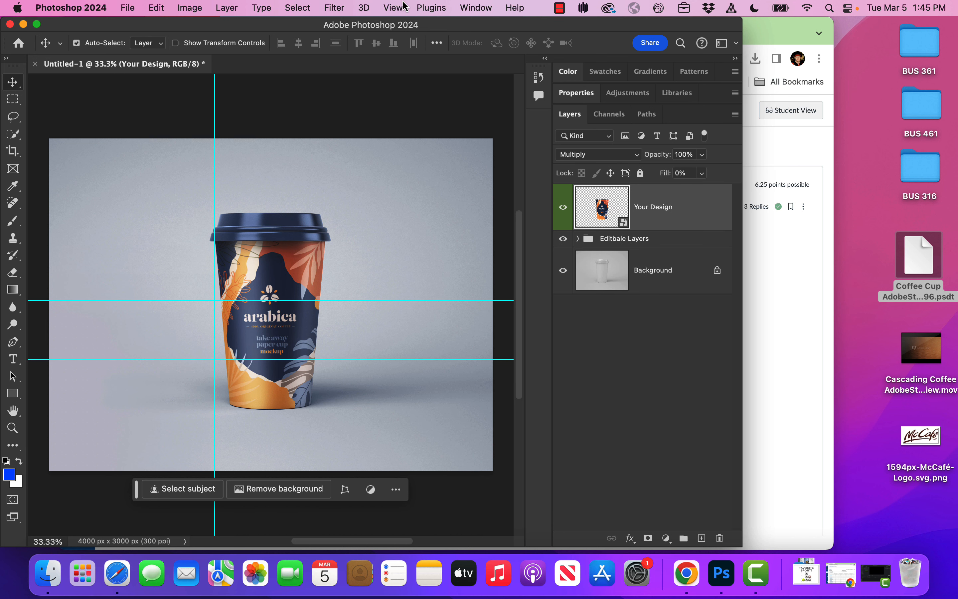
Clear all guides from the cup mockup document.
left_click(396, 7)
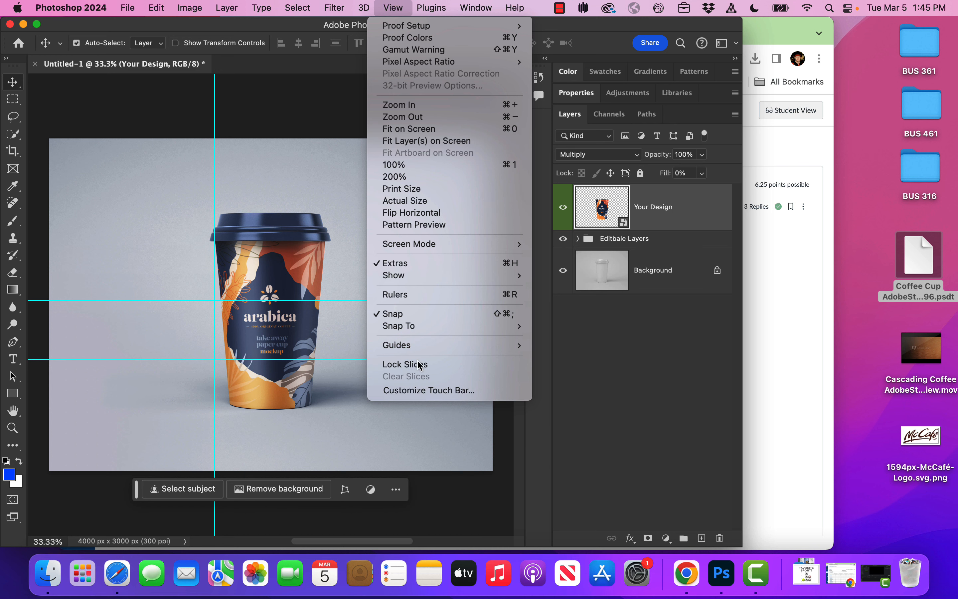
mouse_move(430, 347)
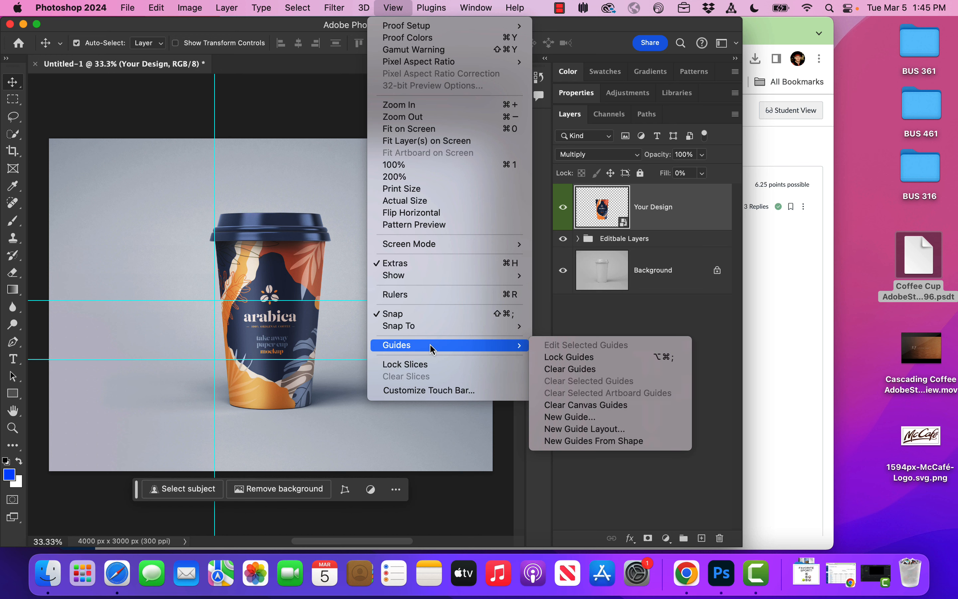
left_click(573, 372)
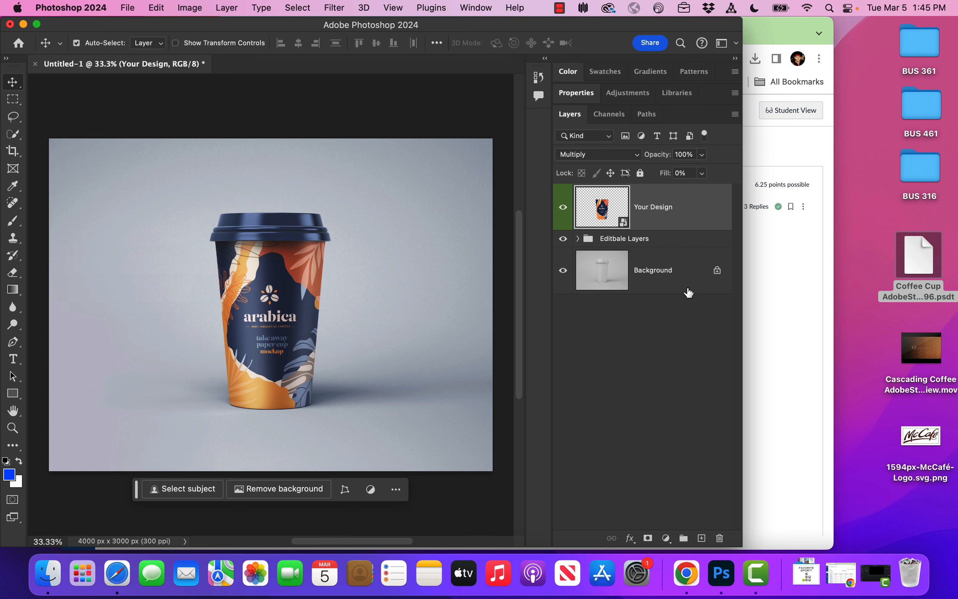
Open the contents of the Your Design smart object without updating its text layers and hide everything in its Design group except the coffee layer.
double_click(604, 208)
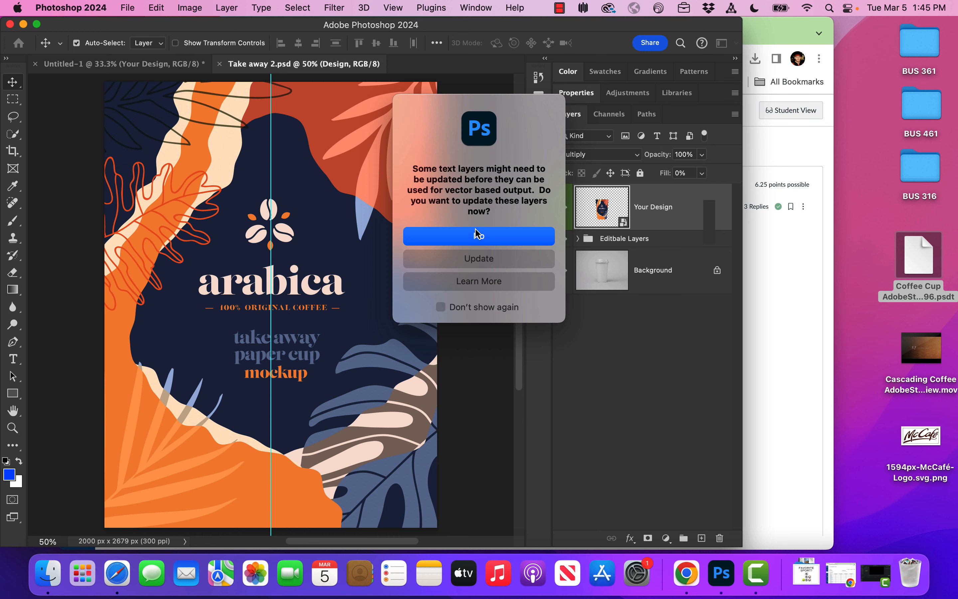
left_click(515, 243)
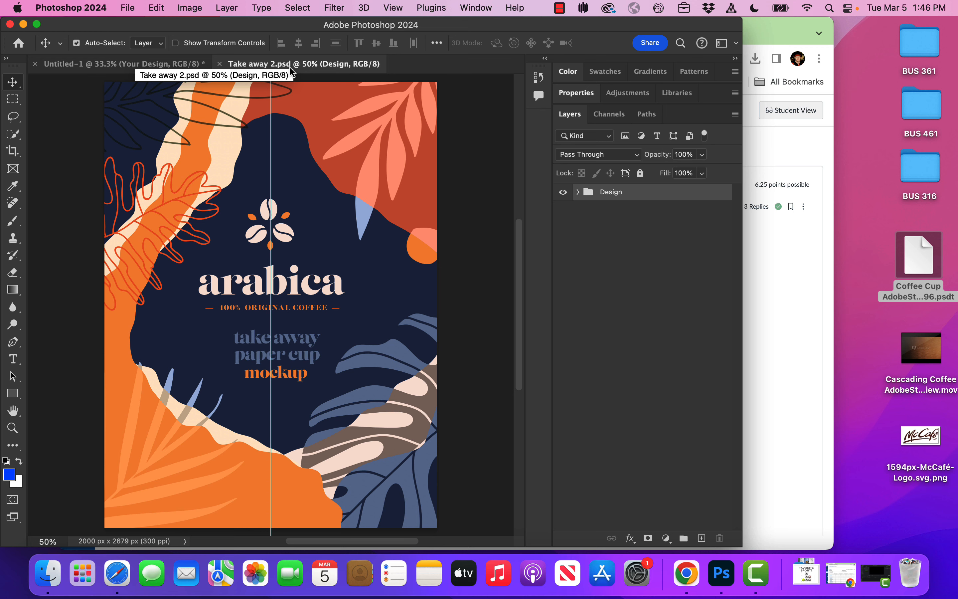
left_click(563, 193)
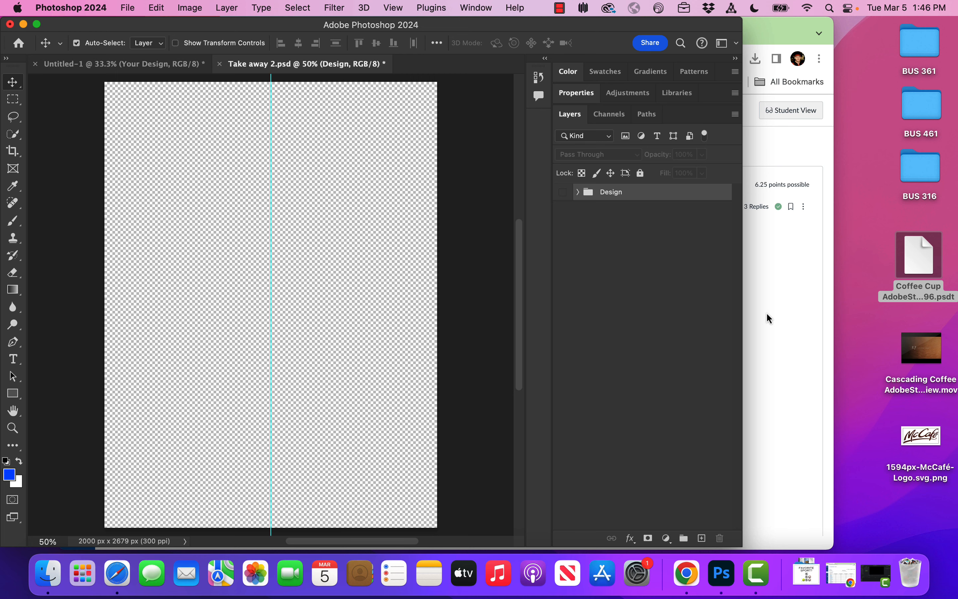
left_click(563, 193)
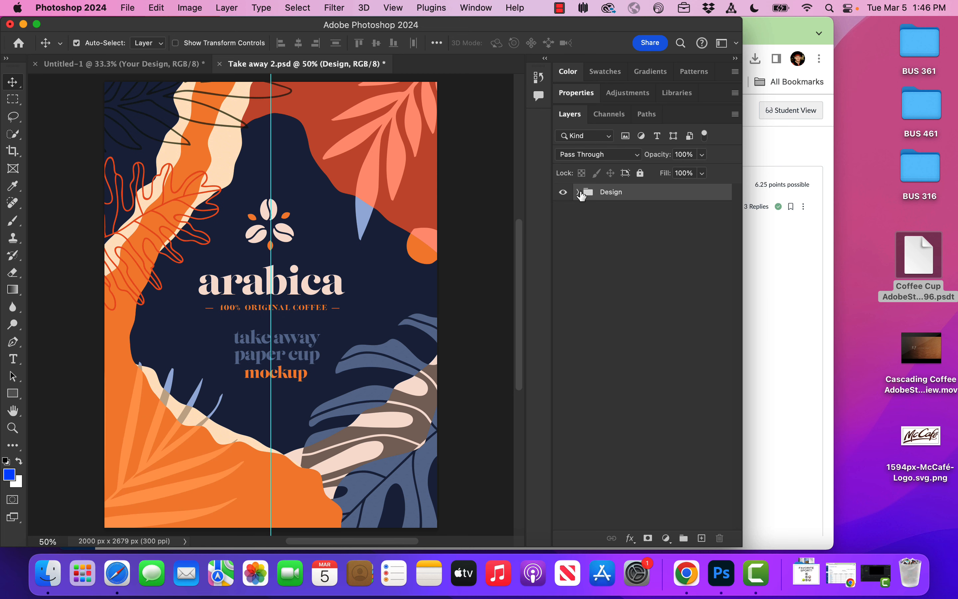
left_click(578, 192)
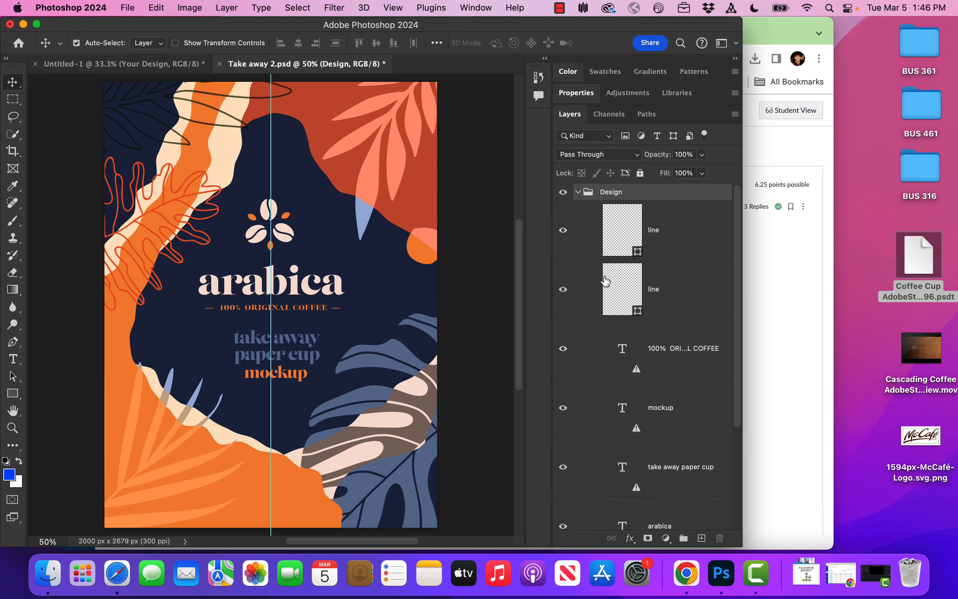
scroll(604, 281, "down", 4)
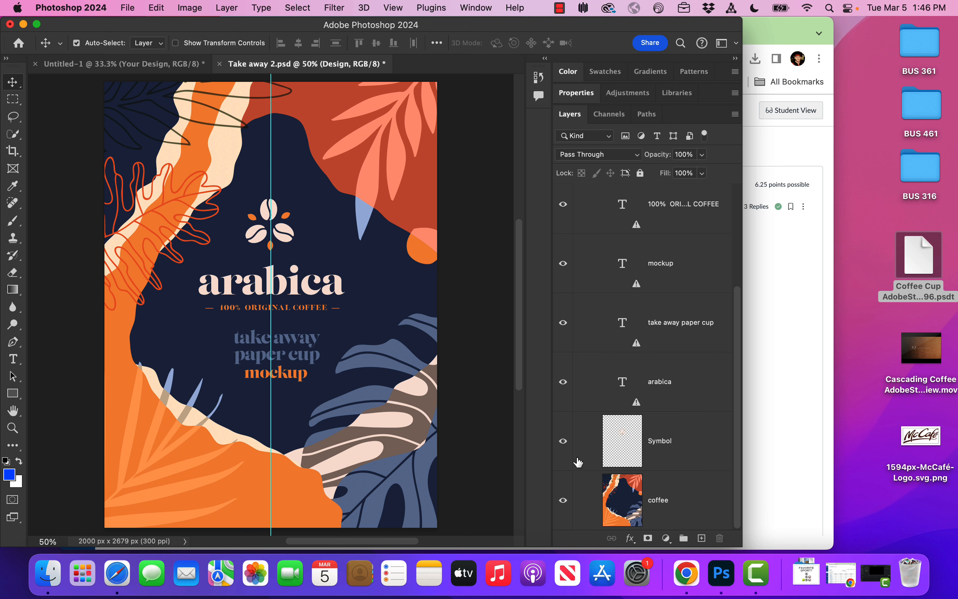
left_click(563, 501, "alt")
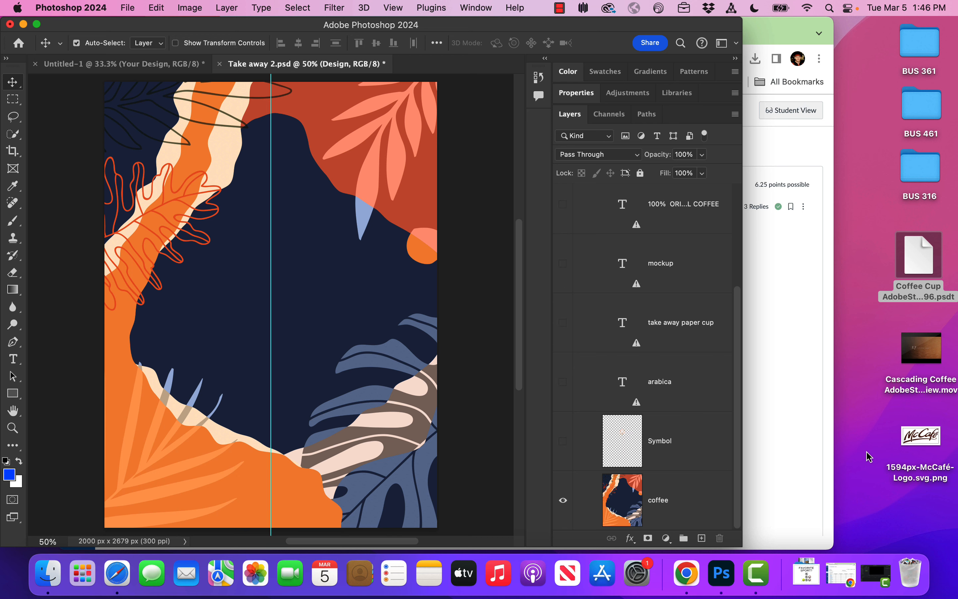
Place the McCafé logo PNG from the desktop into the design artwork at its default size, and save and close Take away 2.psd.
left_click_drag(921, 436, 314, 324)
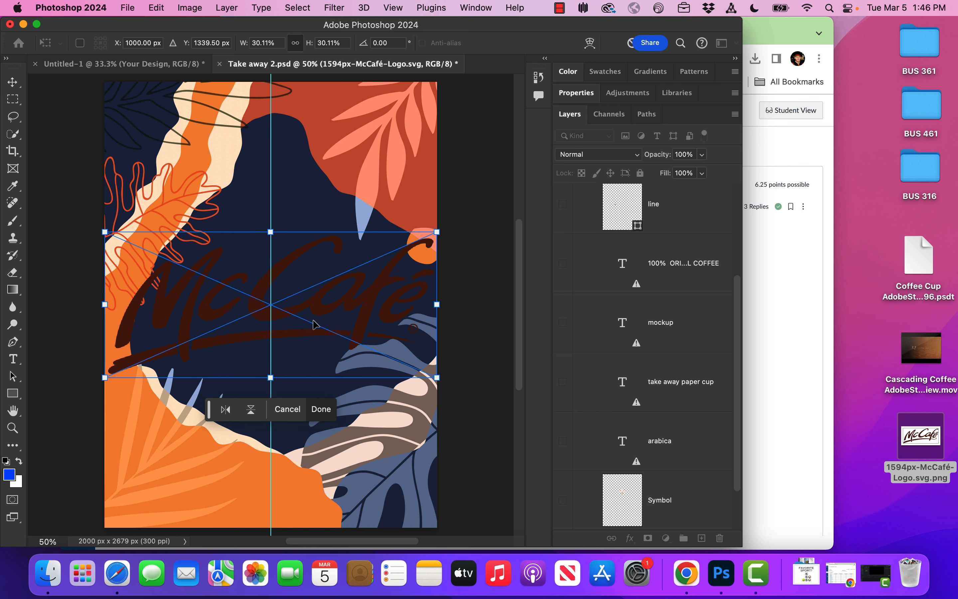
key("Return")
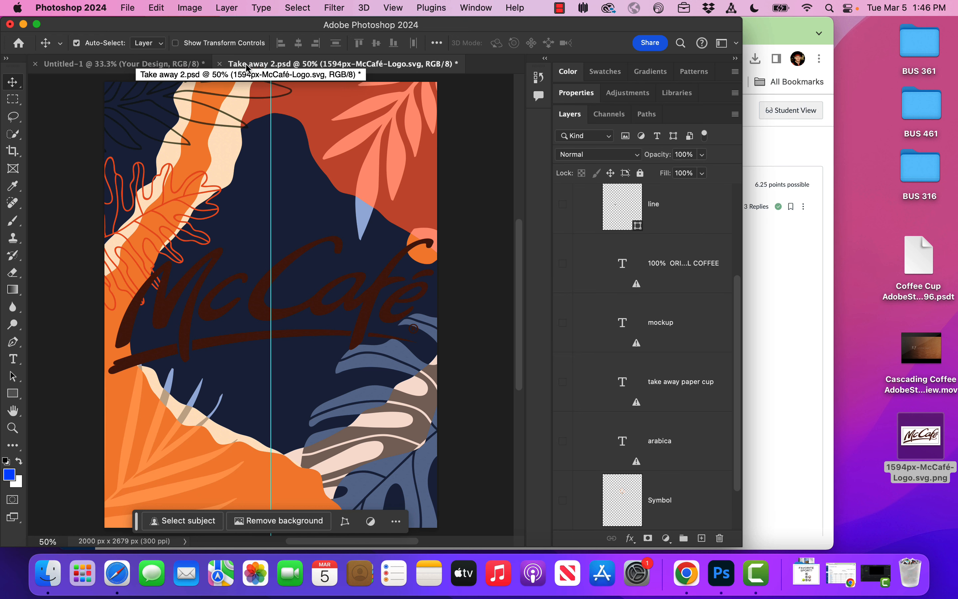
left_click(220, 64)
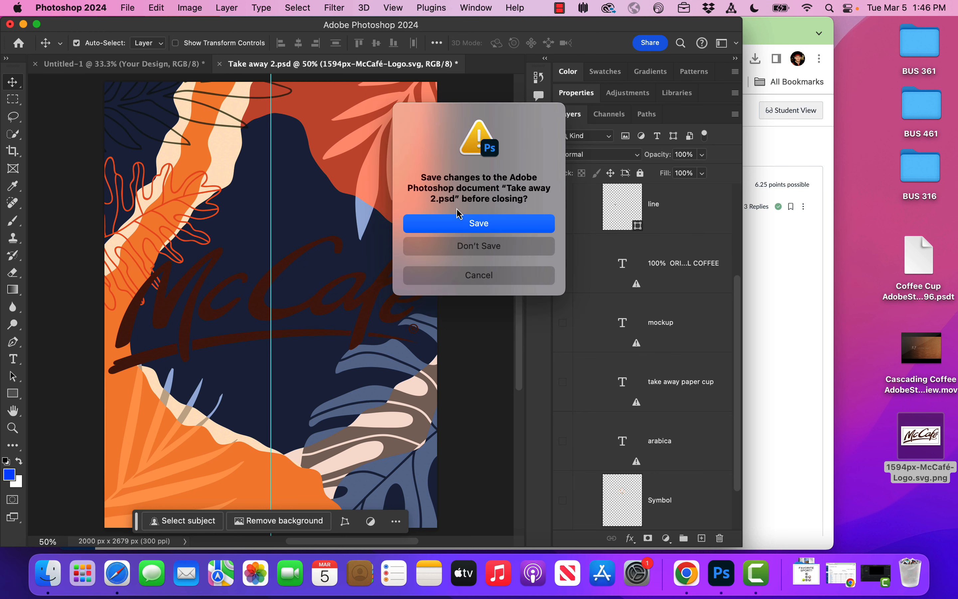
left_click(465, 223)
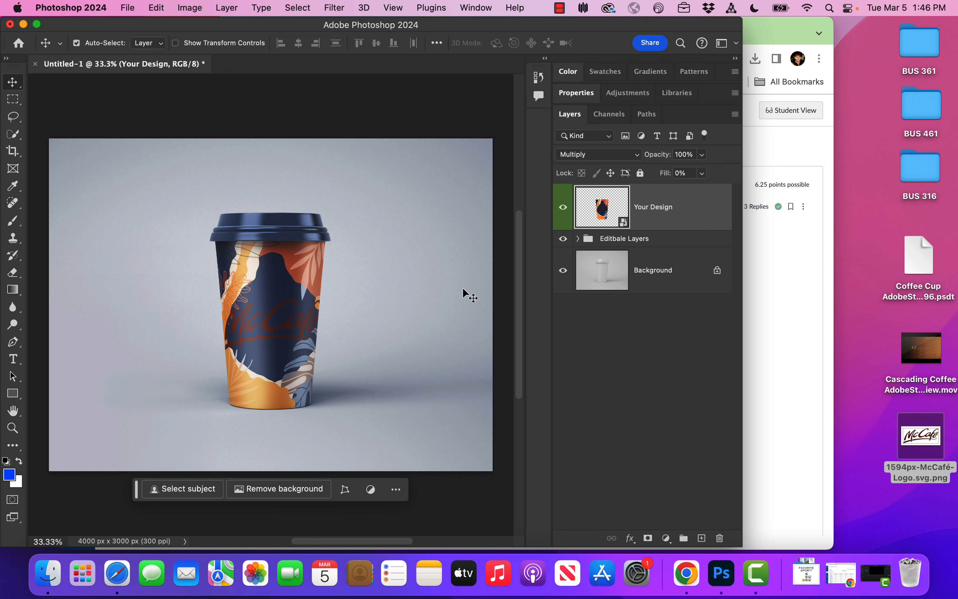
Toggle the Your Design layer's visibility off and on, and expand the Editbale Layers group.
left_click(563, 207)
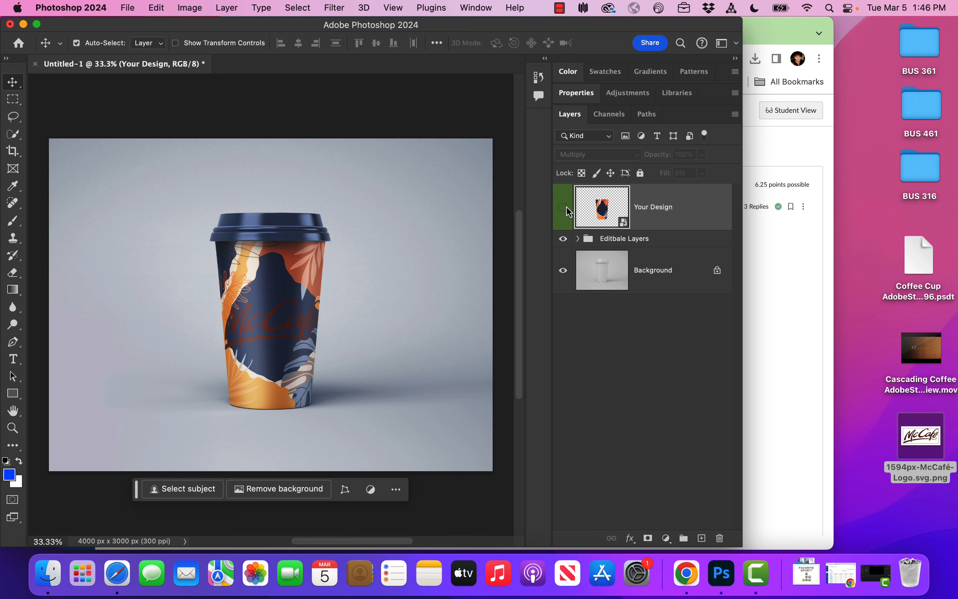
left_click(566, 206)
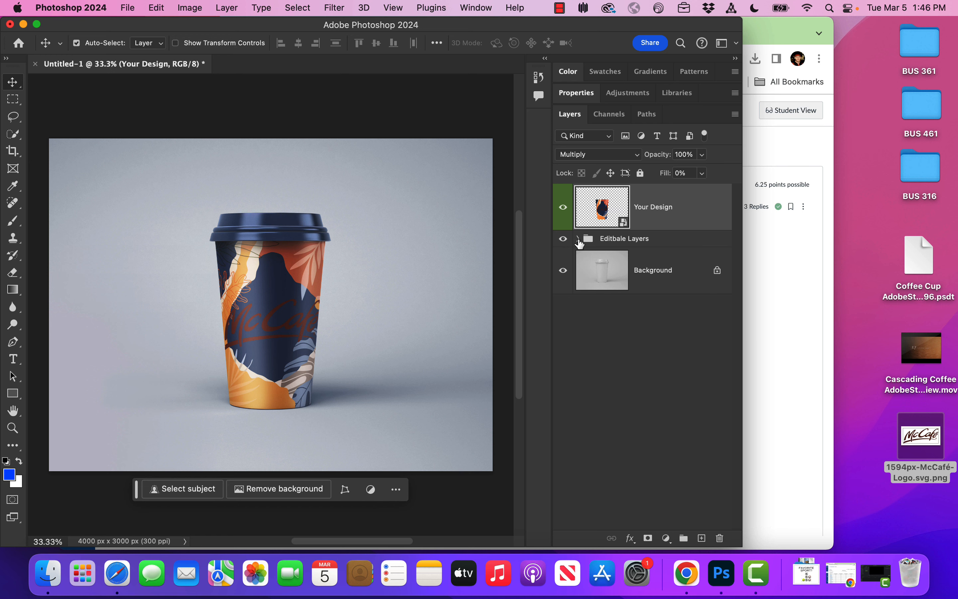
left_click(578, 239)
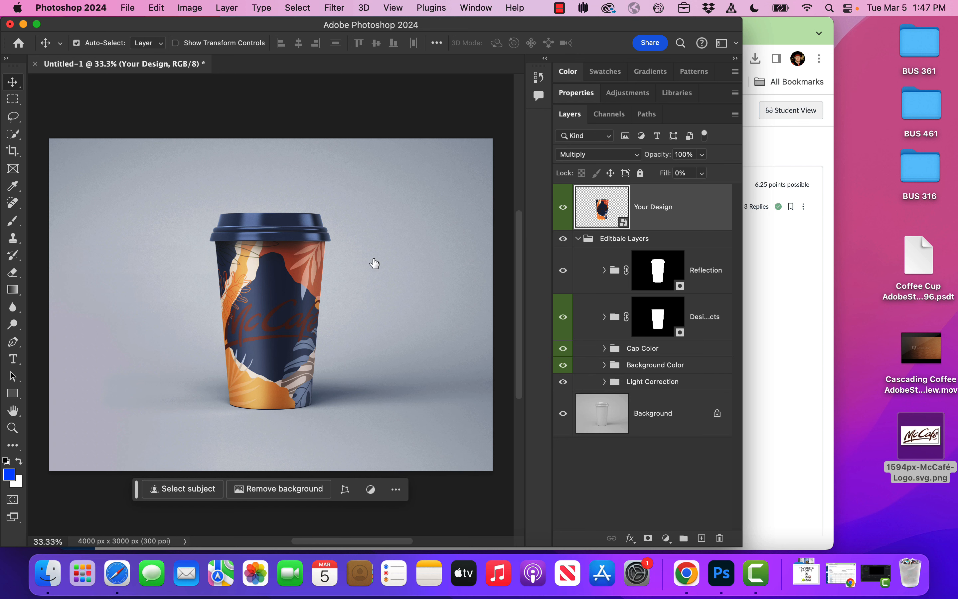
Load the cup-shaped mask of the design objects group as a selection, and widen the layers area and the application window.
left_click(657, 326, "super")
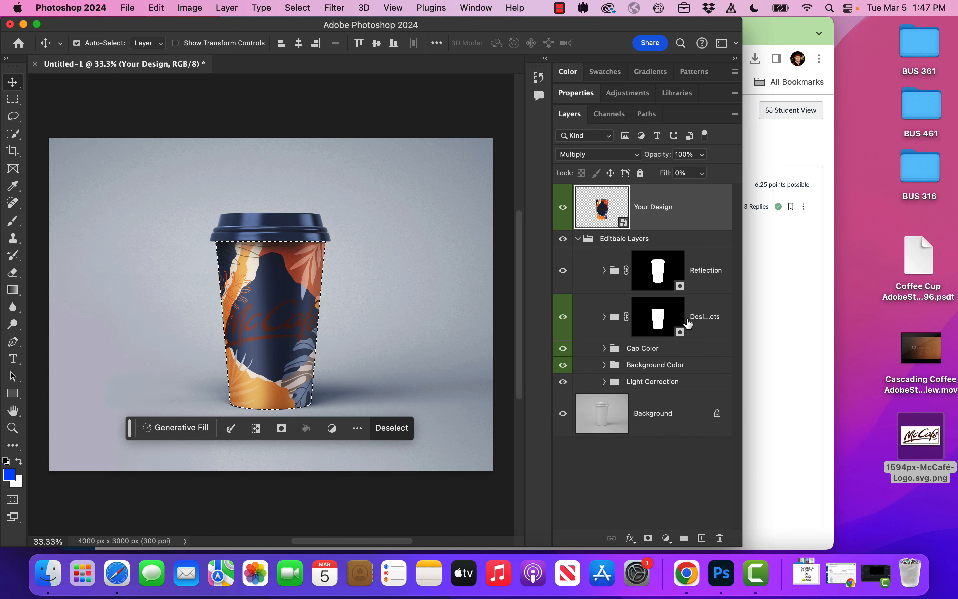
left_click_drag(552, 273, 585, 289)
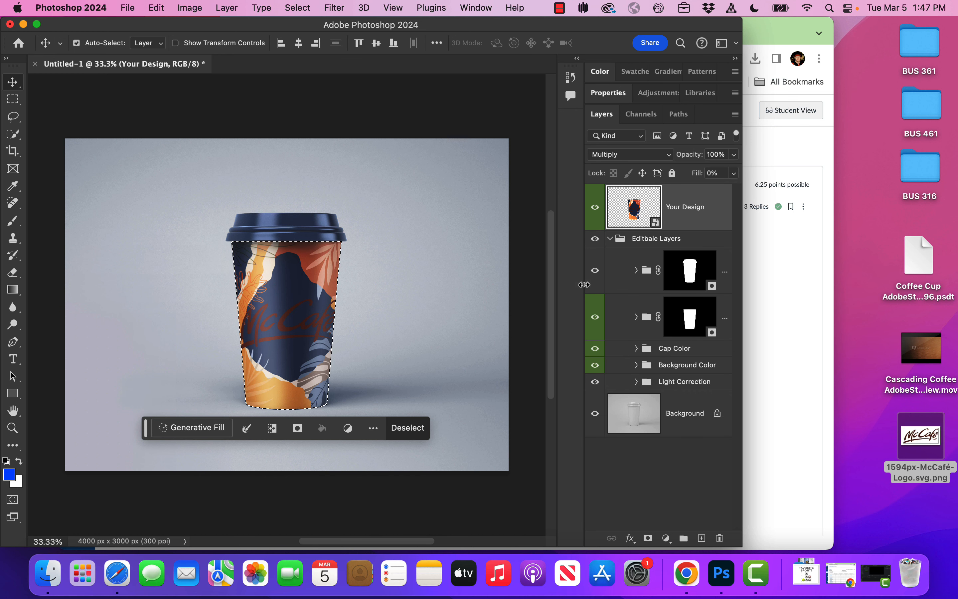
left_click_drag(584, 284, 540, 283)
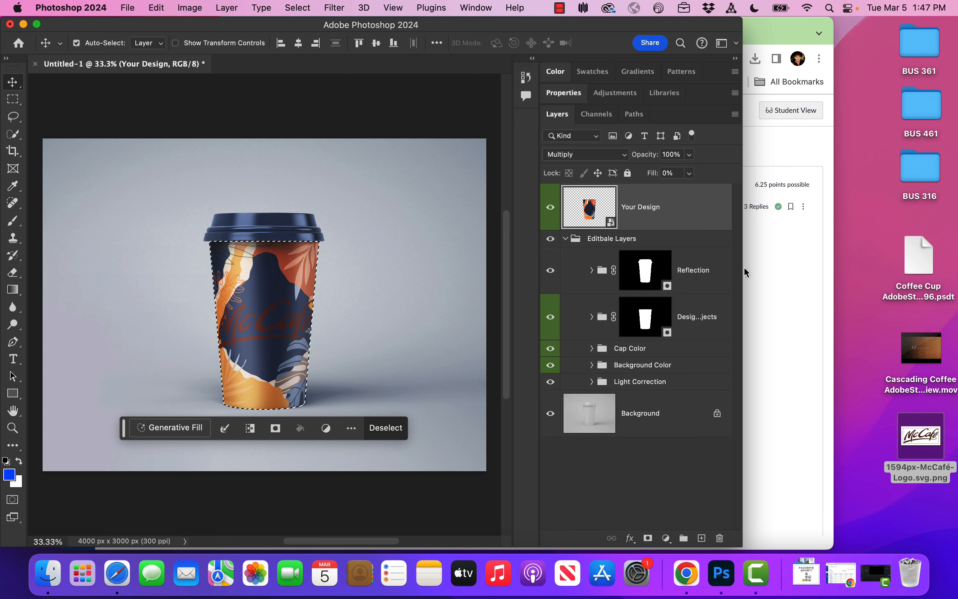
left_click_drag(745, 273, 872, 269)
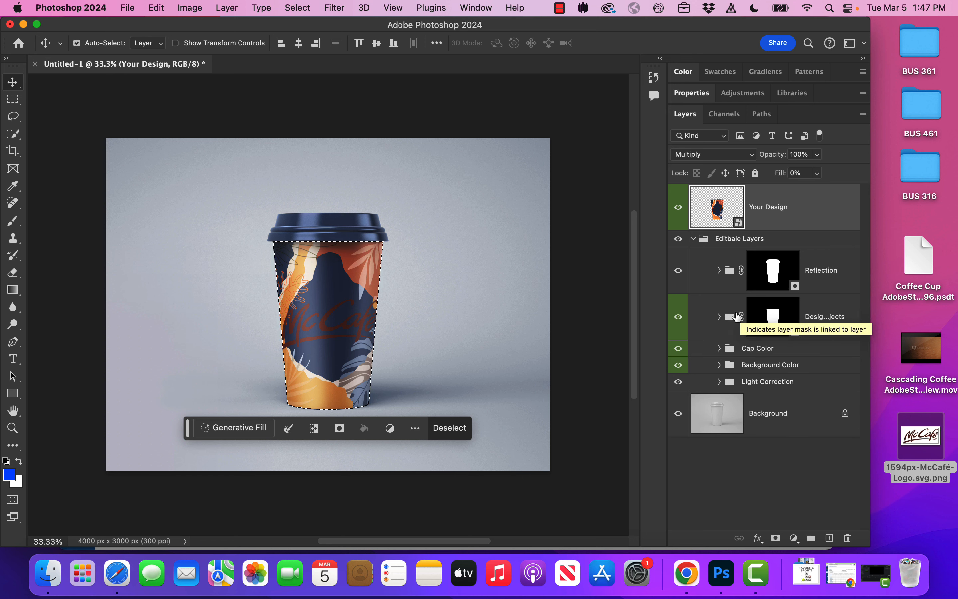
Try to delete the selected cup area from the Your Design layer, and clear the selection.
key("BackSpace")
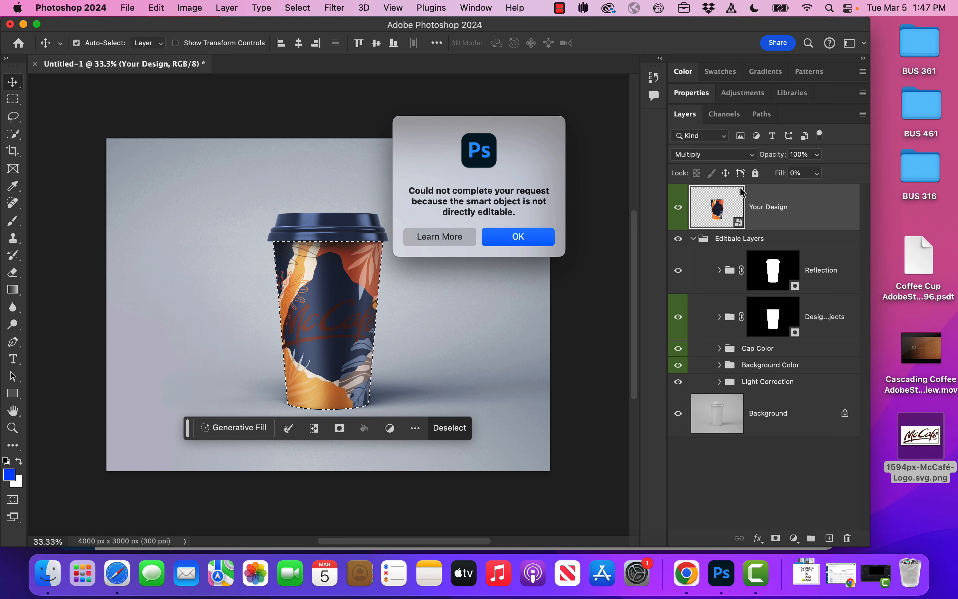
left_click(545, 239)
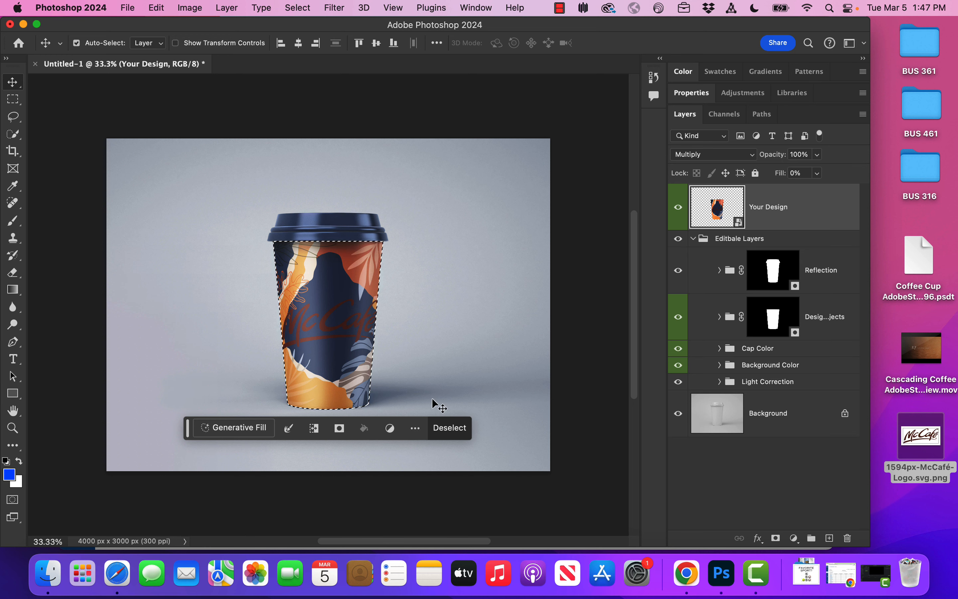
left_click(449, 428)
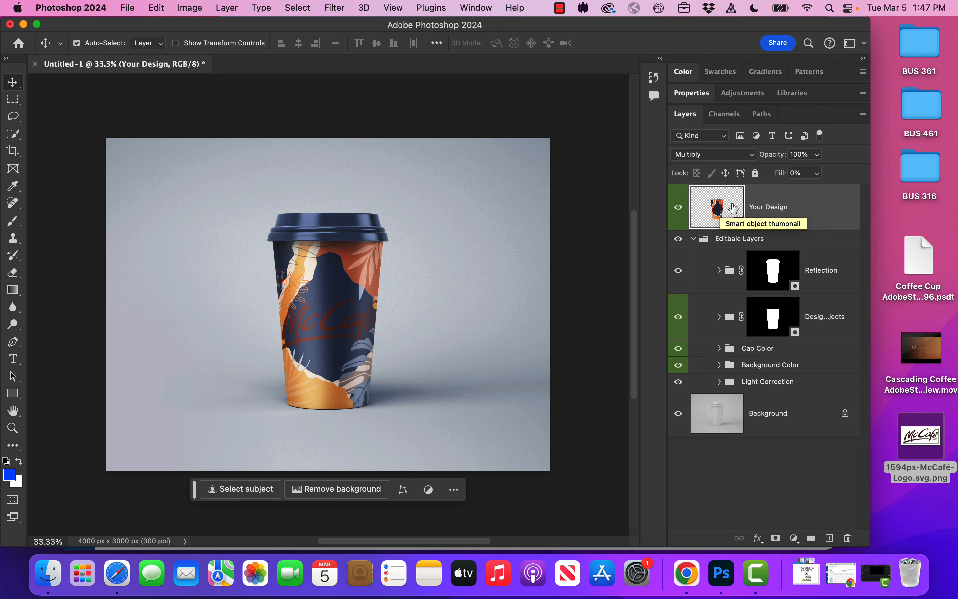
Delete the Your Design layer and stamp all visible layers onto a new layer above the Editbale Layers group.
left_click_drag(832, 207, 847, 538)
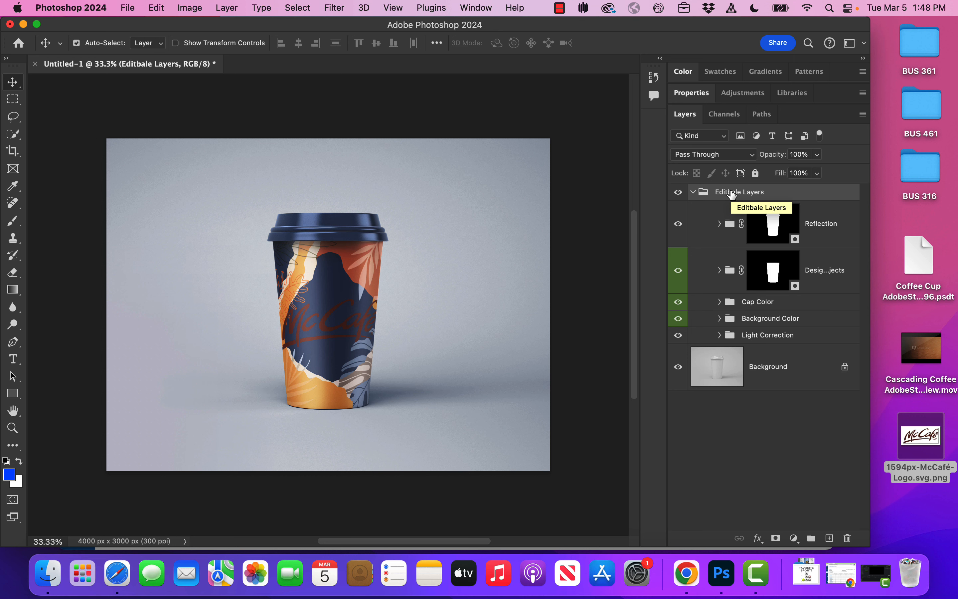
key("super")
key("super+alt+shift+e")
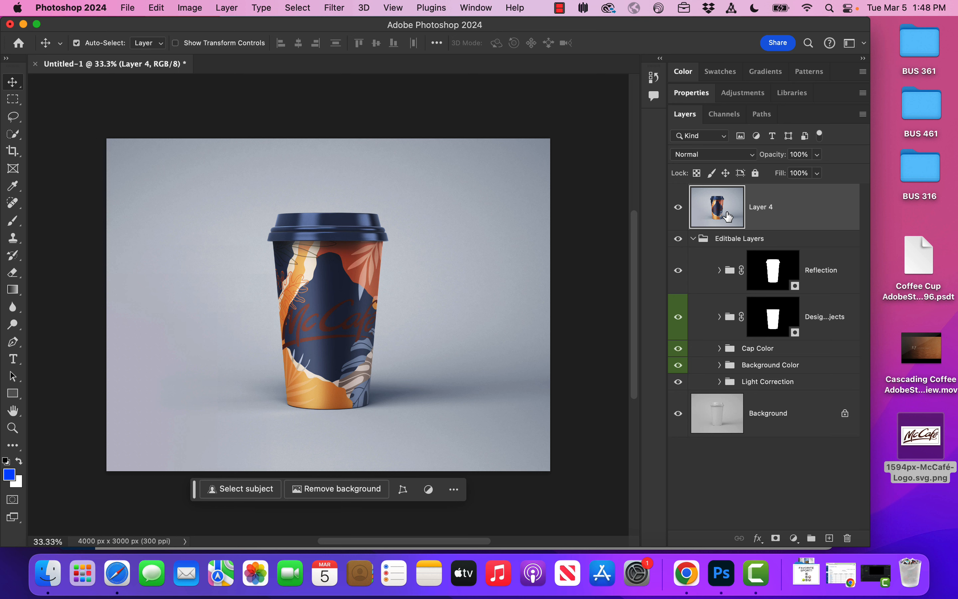
Hide the Editbale Layers group and load the design objects group's cup-shaped mask as a selection on the stamped layer.
left_click(678, 240)
key("super")
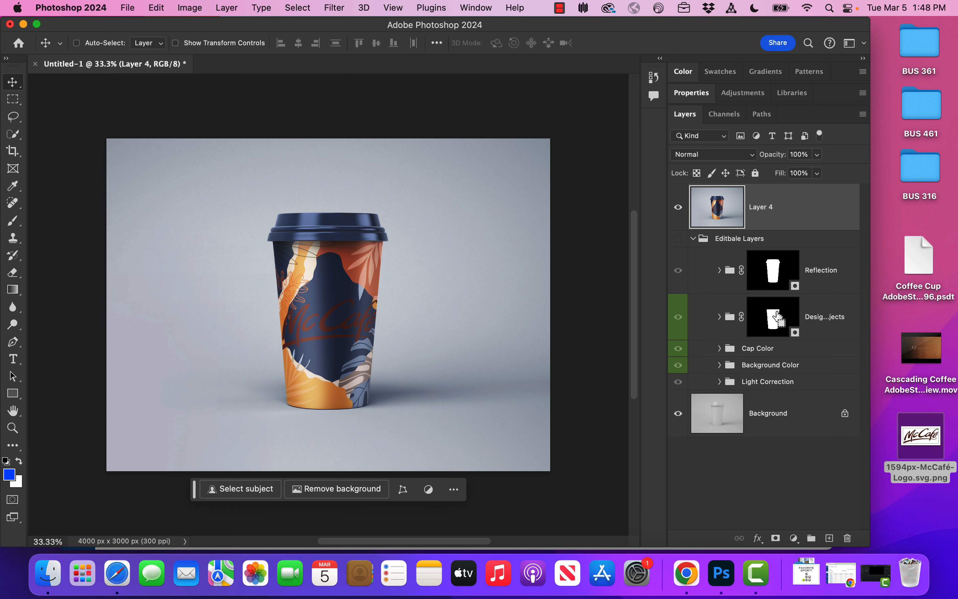
left_click(777, 311, "super")
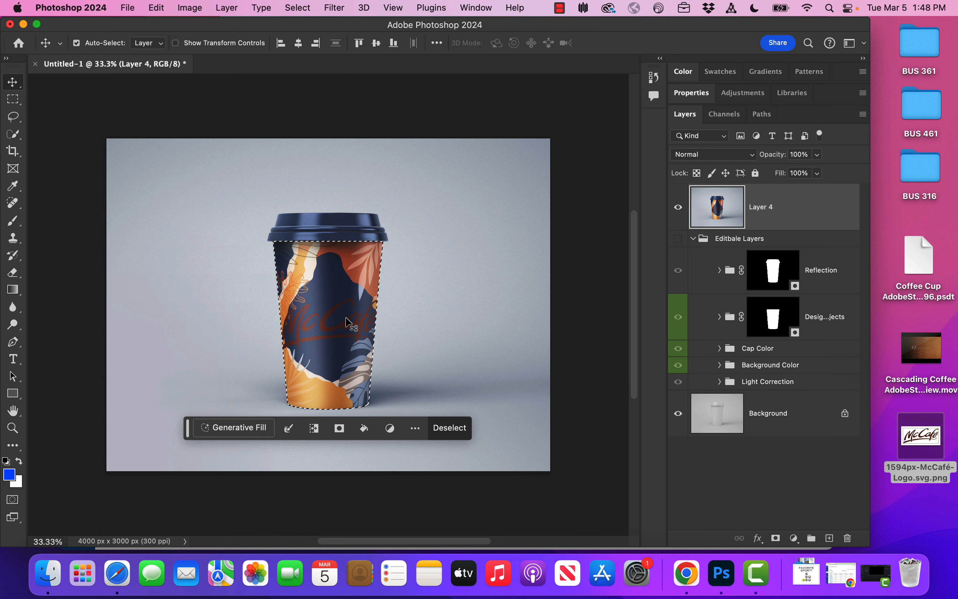
Delete the selected cup area from the stamped layer, hide the Background layer, and clear the selection.
key("Delete")
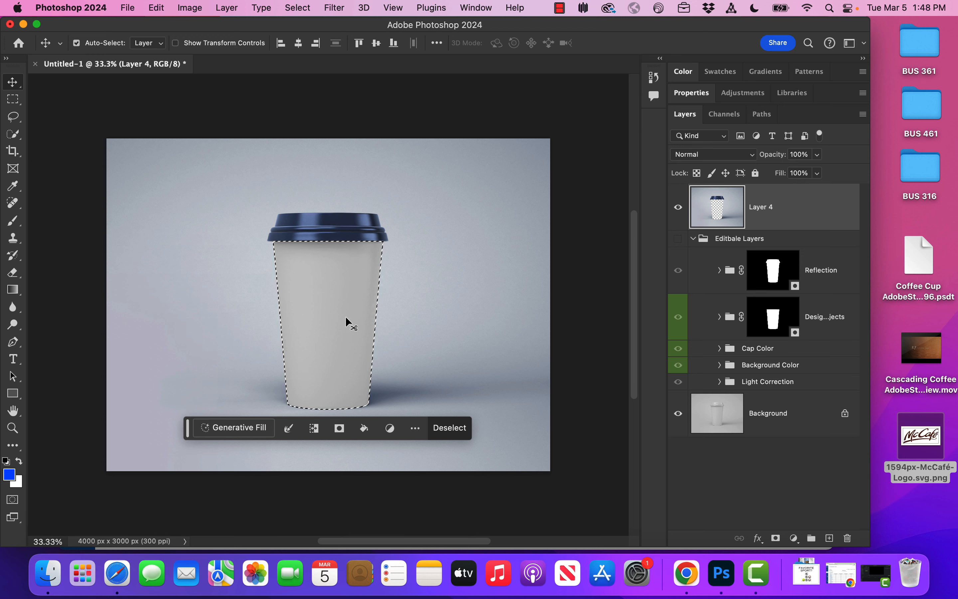
left_click(679, 413)
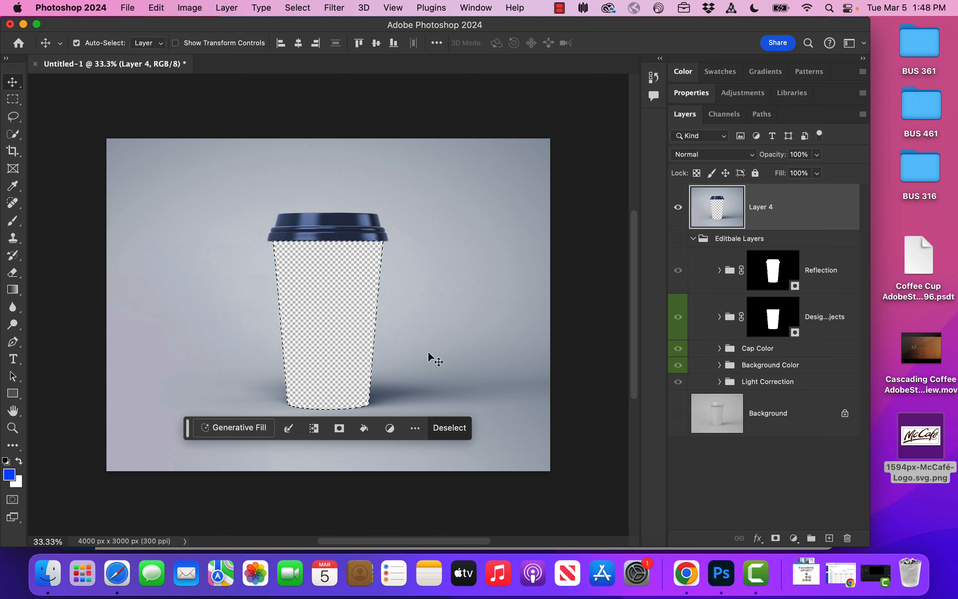
left_click(460, 431)
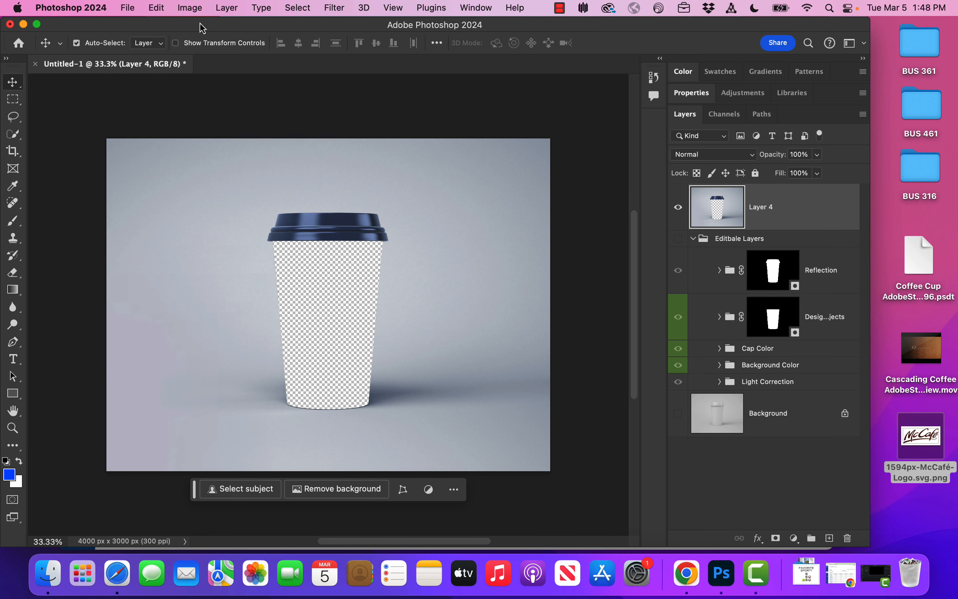
Save the document to the Desktop in Photoshop format as "cup transparent middle.psd".
left_click(131, 8)
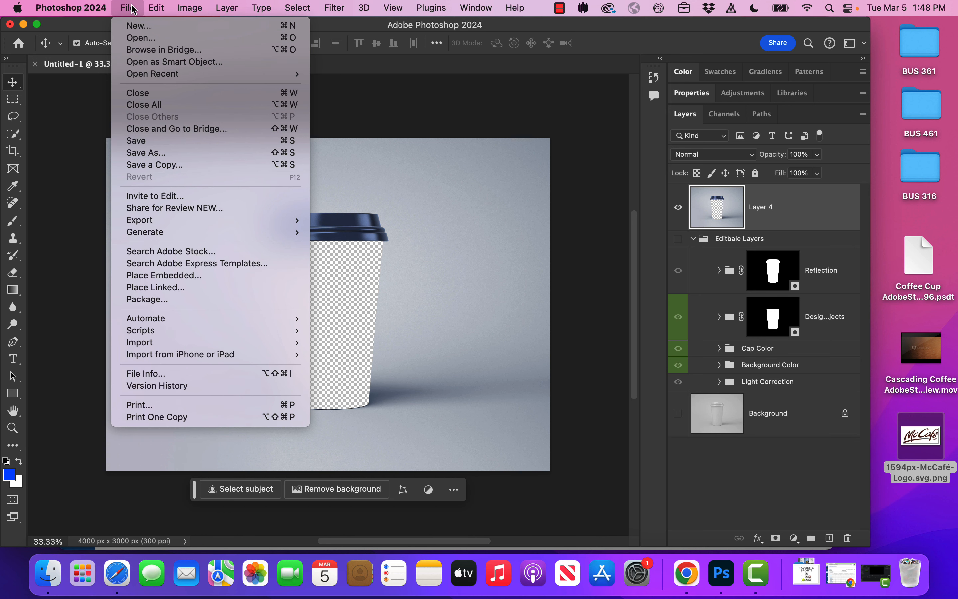
left_click(138, 156)
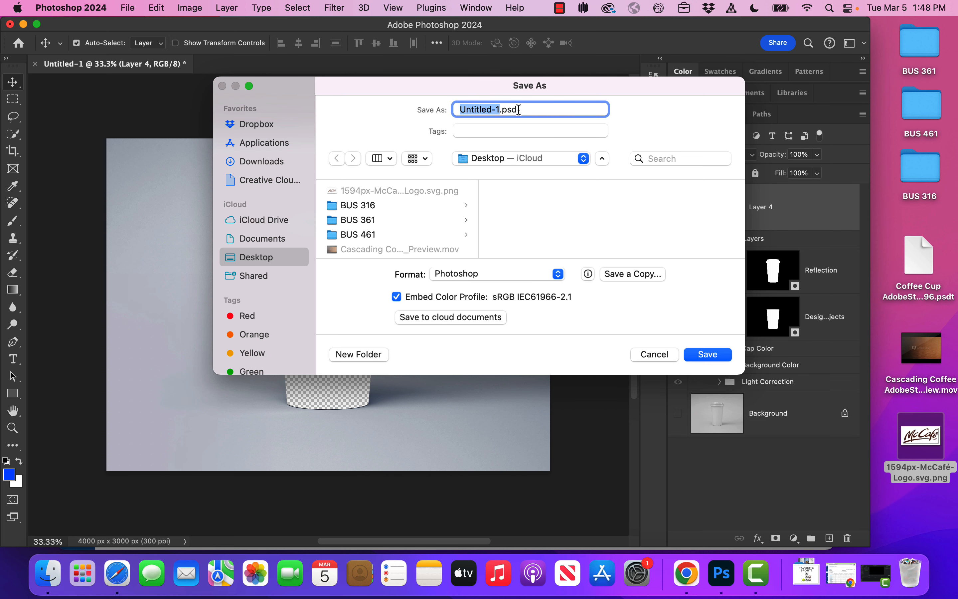
type("cup")
key("BackSpace")
key("BackSpace")
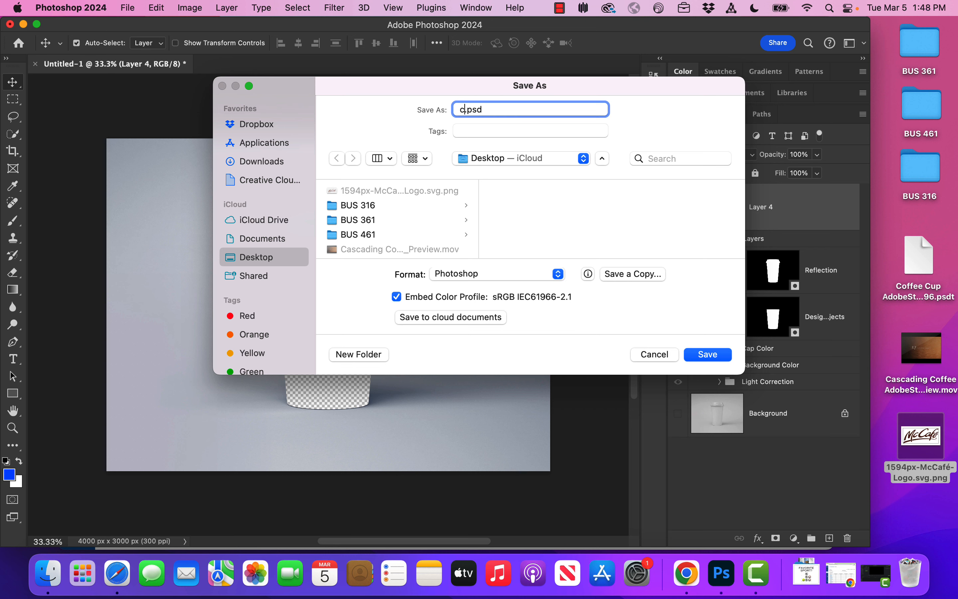
type("up transparent middle")
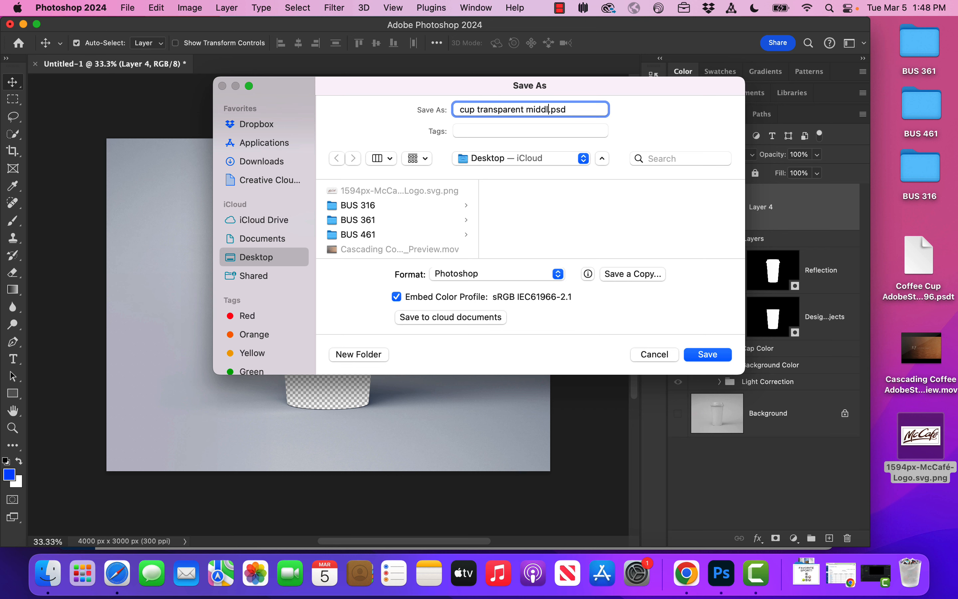
key("Return")
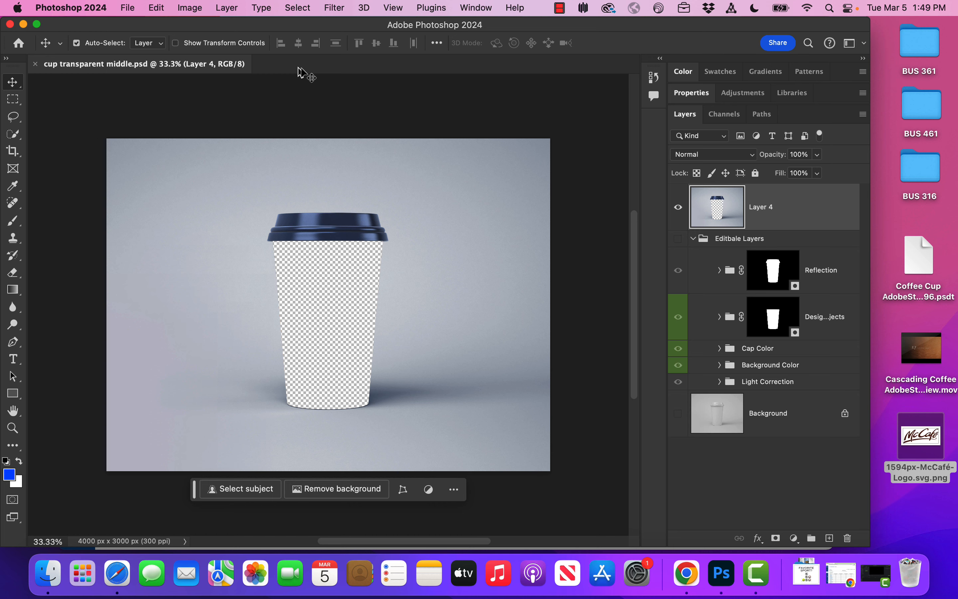
Create a new Film & Video document named "week 7 coffe", 1080 px wide and 1920 px high.
left_click(130, 6)
left_click(135, 26)
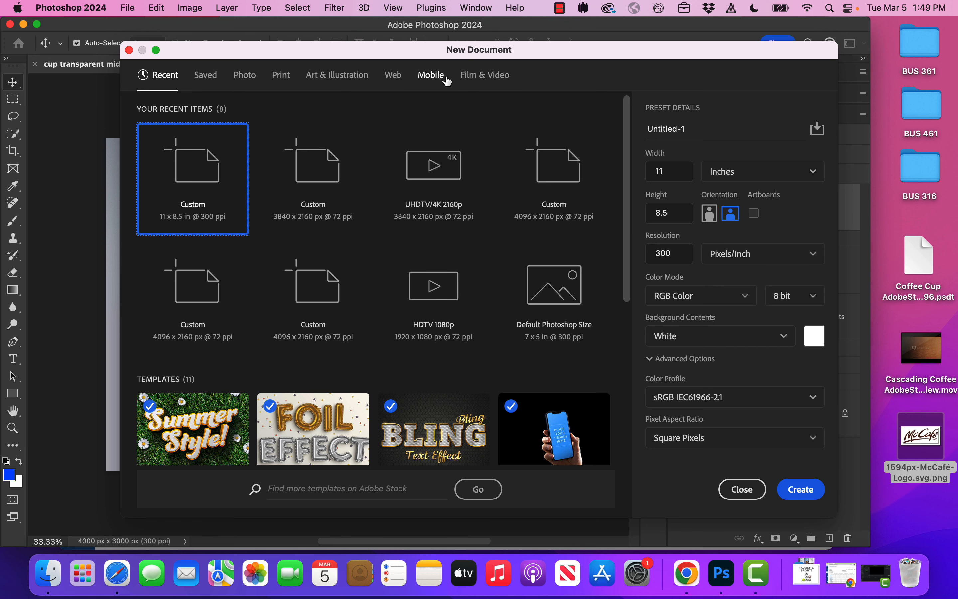
left_click(470, 77)
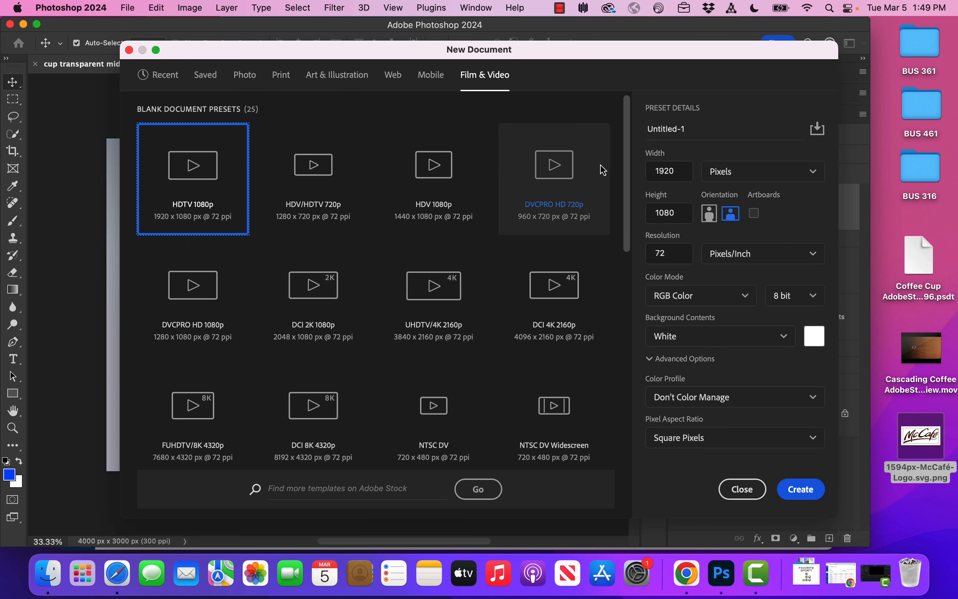
left_click(695, 132)
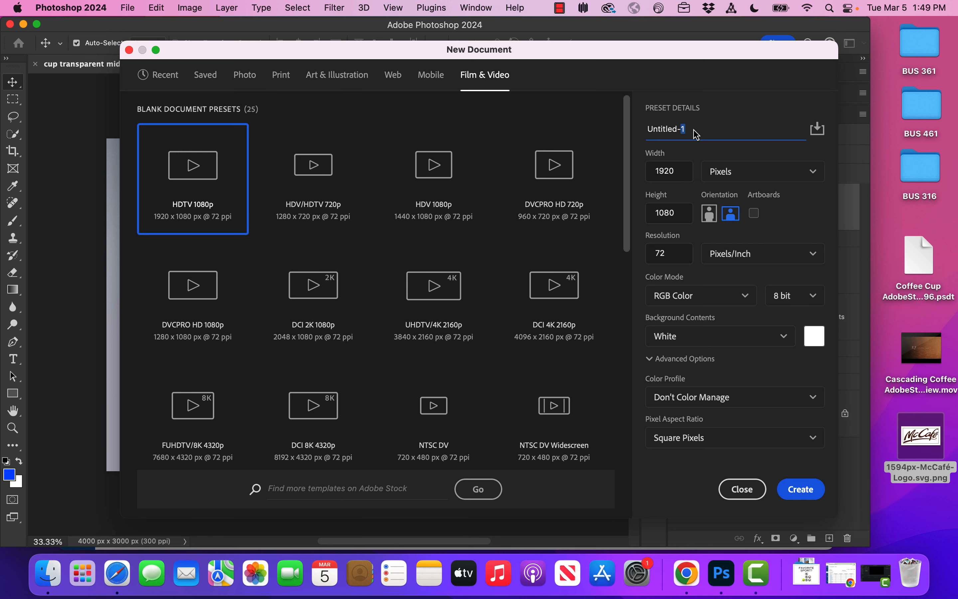
key("super+a")
type("we")
left_click(680, 172)
type("1")
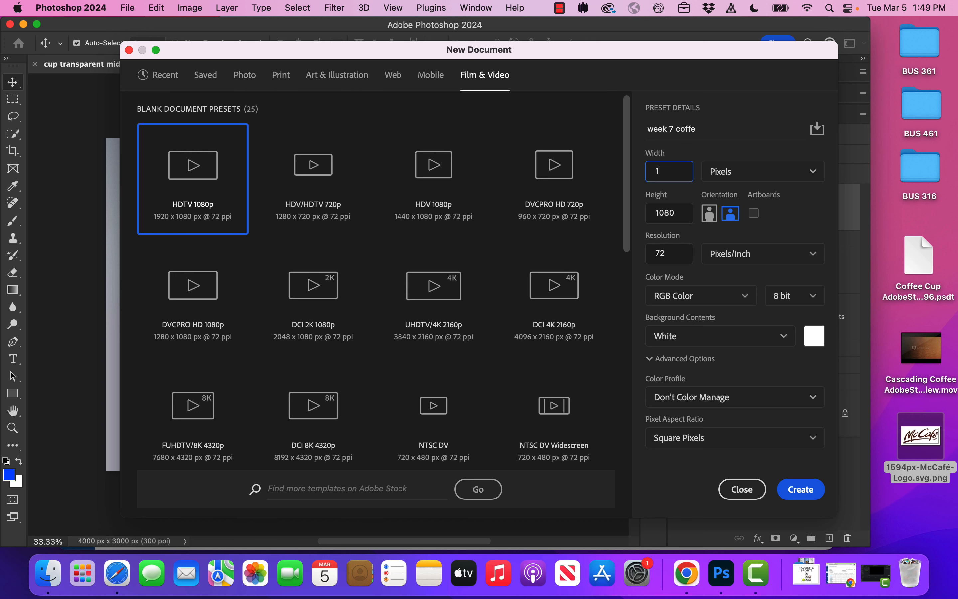
type("080")
left_click(674, 212)
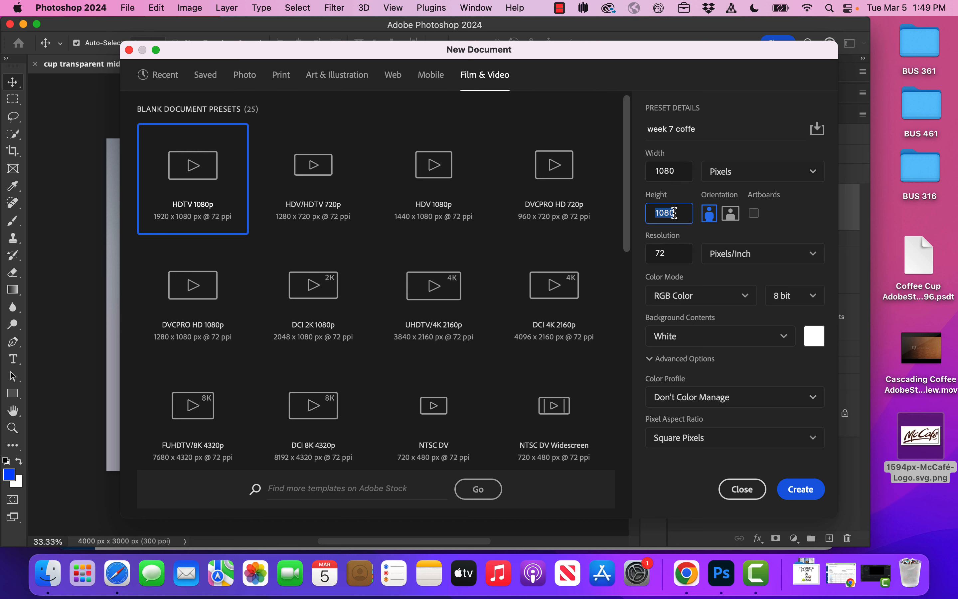
type("192")
left_click(815, 493)
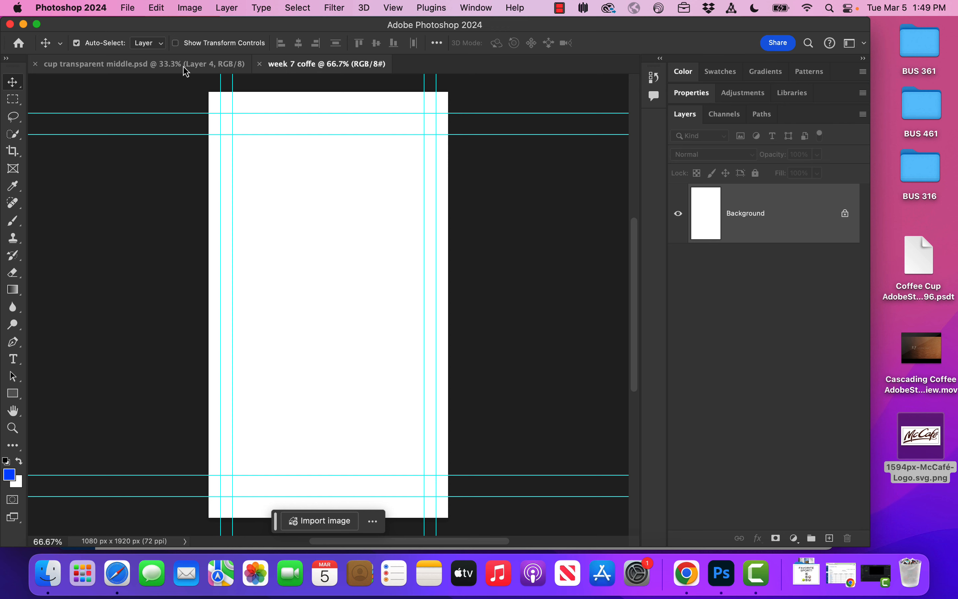
Copy Layer 4 from the cup transparent middle document and paste it into the week 7 coffe document.
left_click(164, 70)
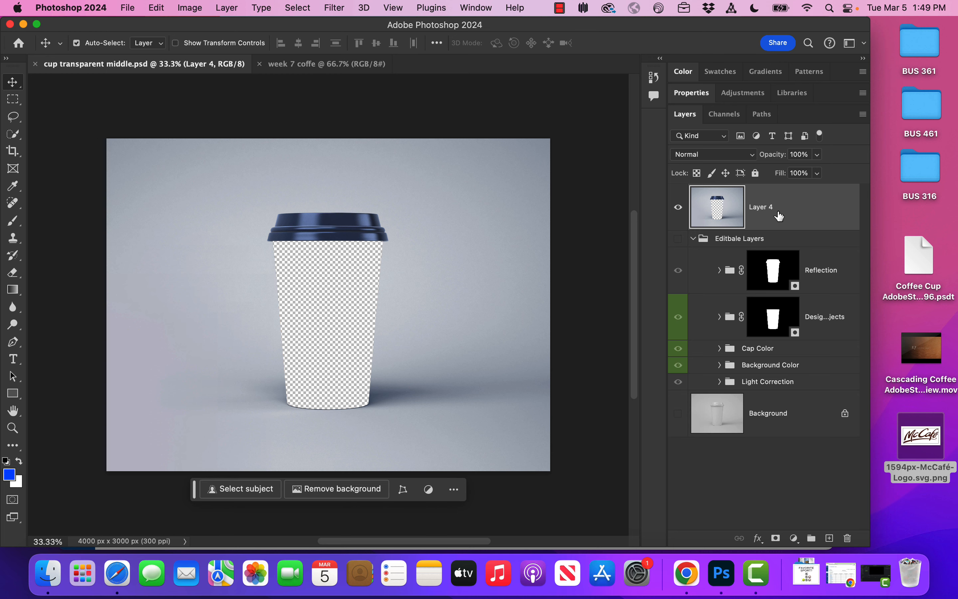
key("super+c")
left_click(346, 66)
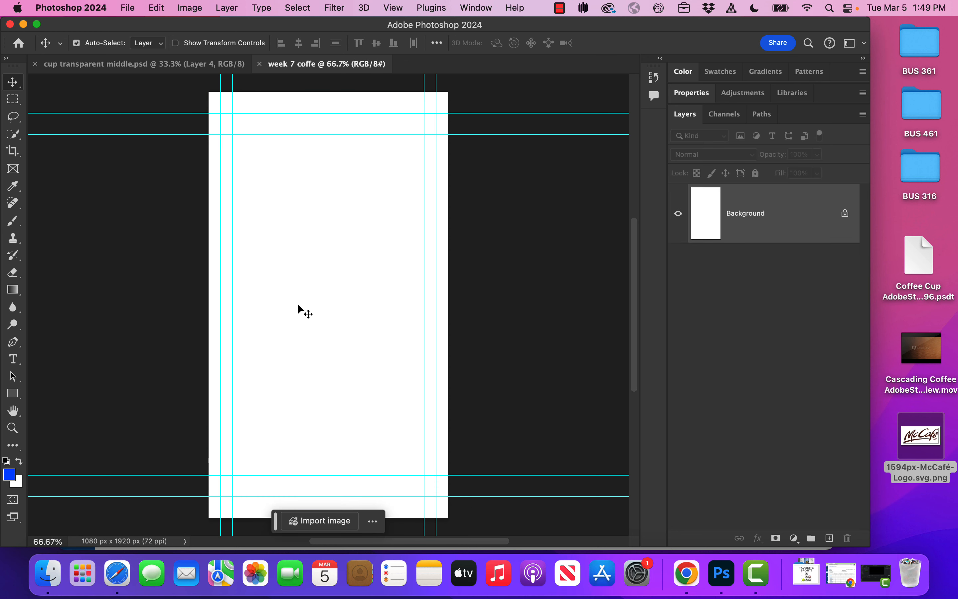
key("super+v")
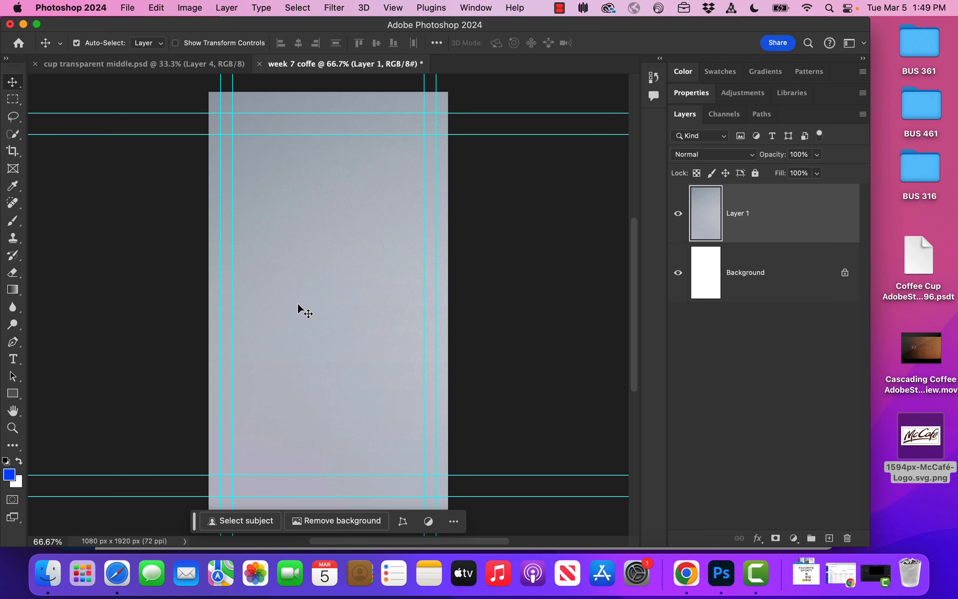
Scale the pasted cup layer to about 76.6% and center it horizontally in the lower part of the canvas.
key("super+minus")
key("super+minus")
key("super+minus")
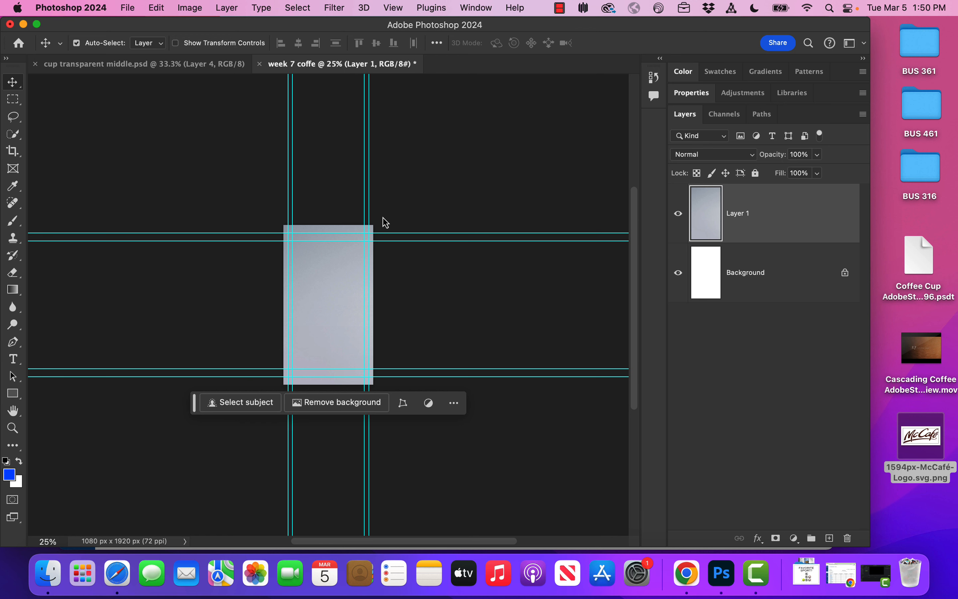
left_click(158, 7)
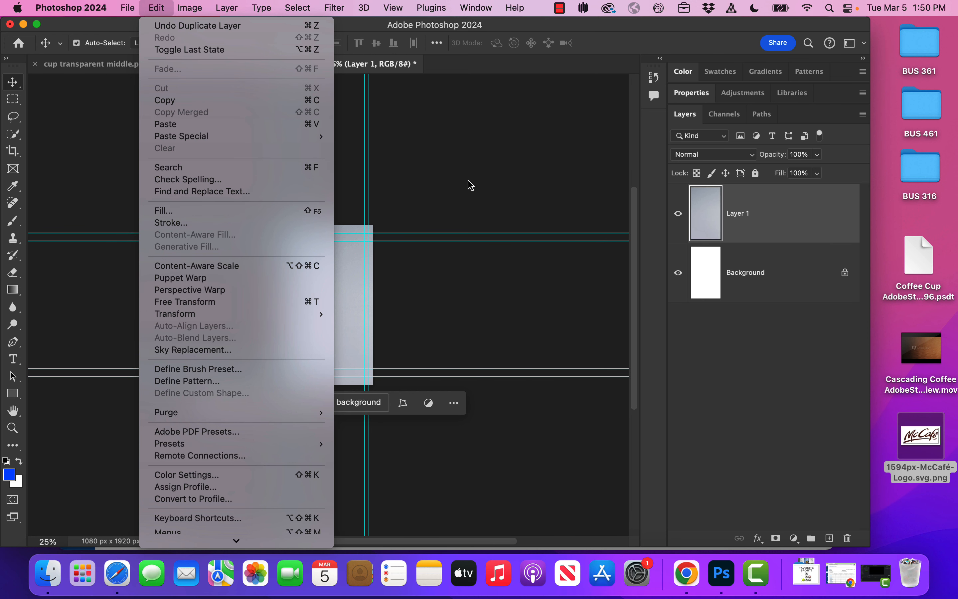
left_click(262, 301)
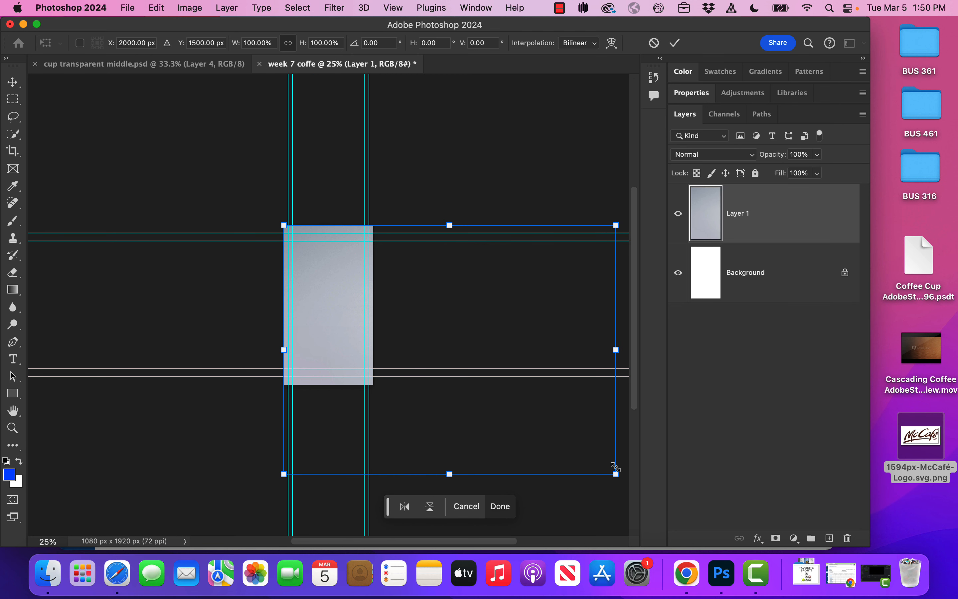
left_click(293, 45)
left_click_drag(615, 468, 388, 386)
left_click_drag(391, 323, 365, 371)
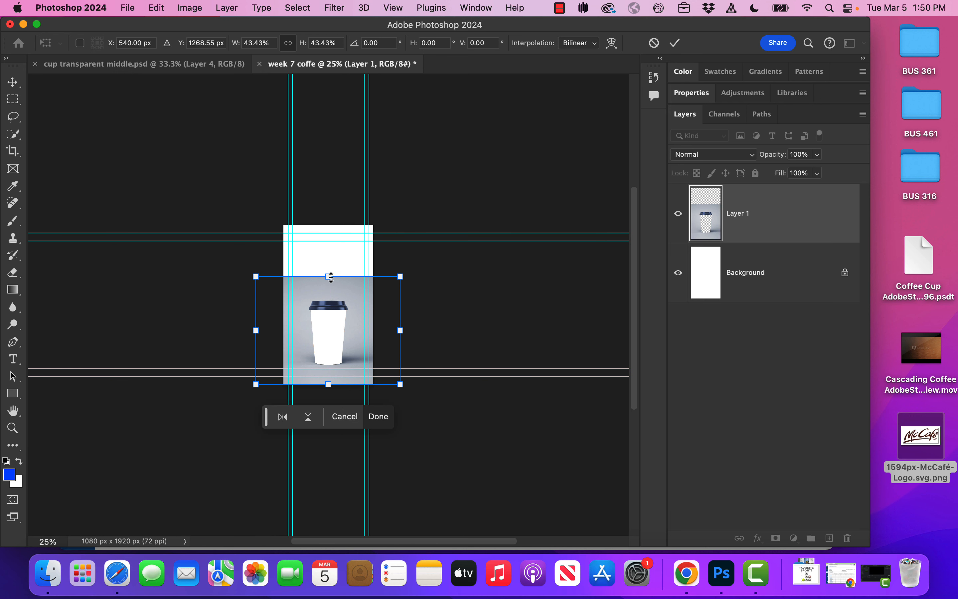
left_click_drag(328, 276, 328, 193)
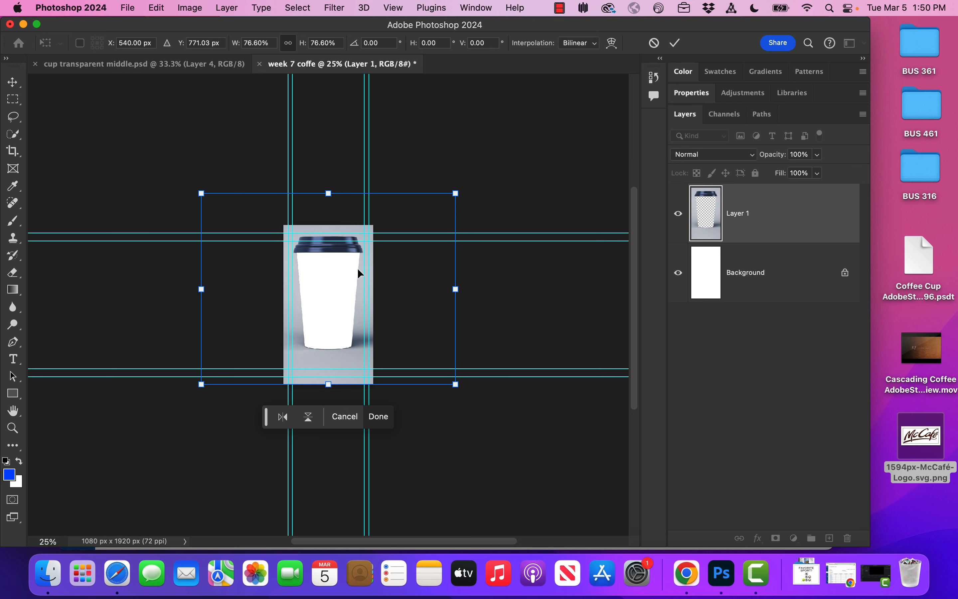
left_click_drag(359, 271, 361, 297)
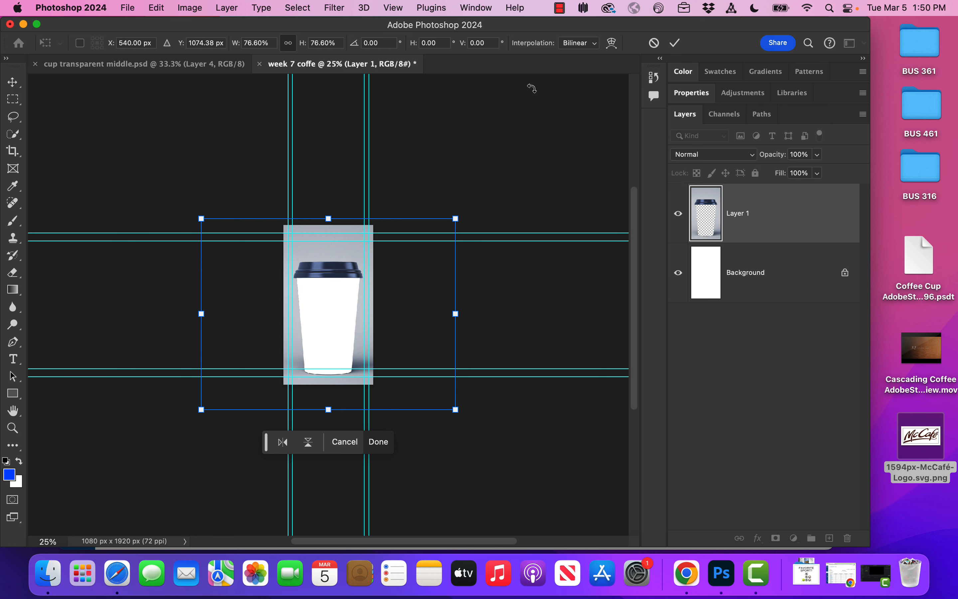
left_click(675, 44)
key("super+0")
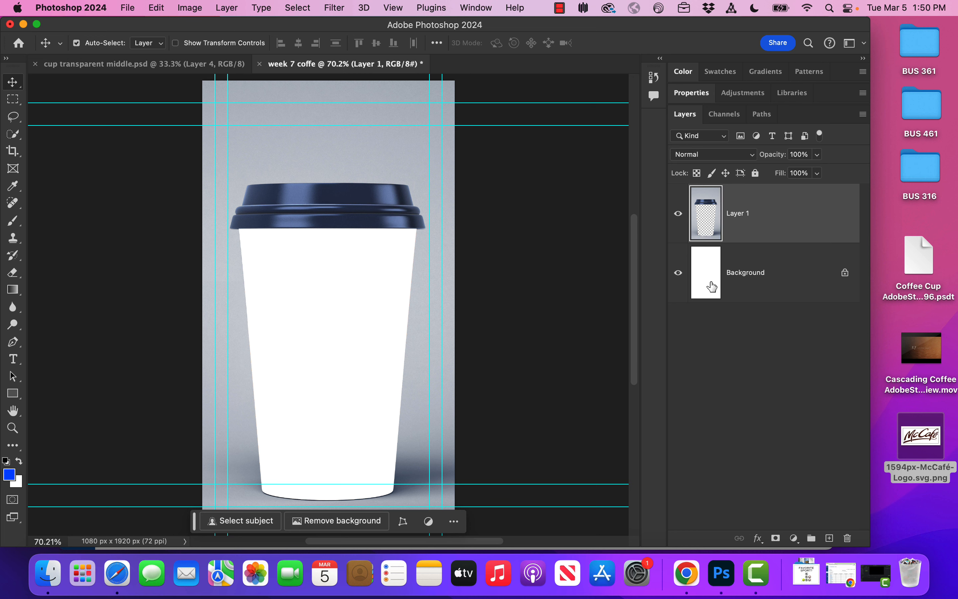
Delete the white Background layer, and place the McCafé logo PNG centered above the cup lid, scaled down to sit within the canvas.
left_click_drag(791, 266, 850, 537)
left_click_drag(920, 436, 345, 108)
left_click_drag(378, 300, 379, 135)
mouse_move(375, 135)
left_mouse_down()
mouse_move(383, 134)
mouse_move(375, 133)
left_mouse_up()
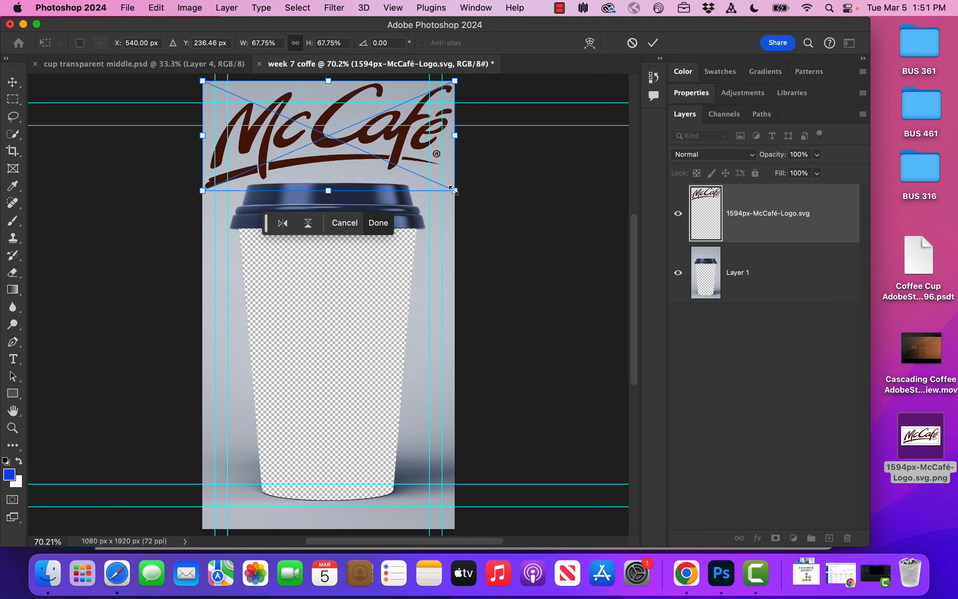
left_click_drag(454, 190, 411, 171)
key("Return")
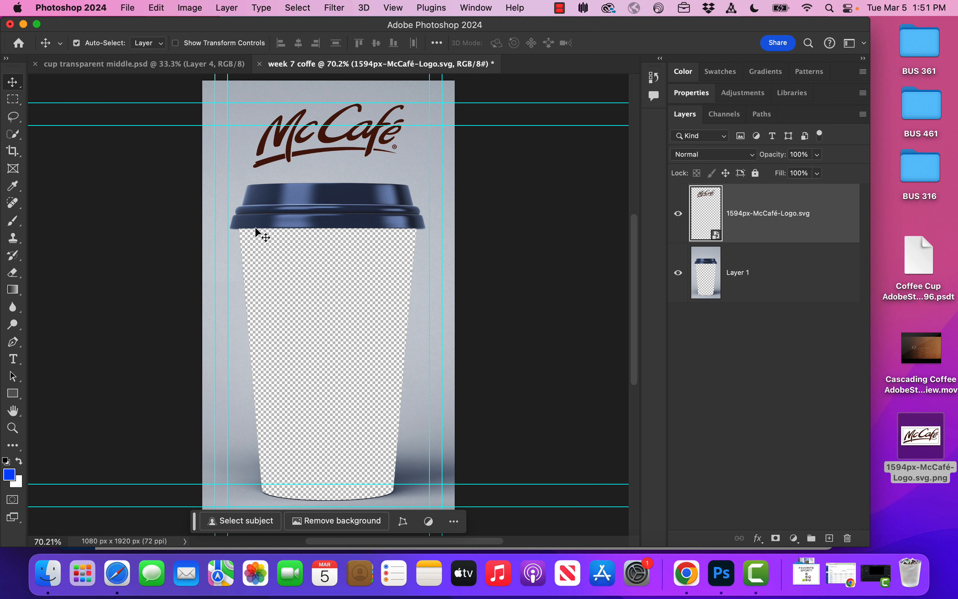
Add a Stroke effect to the cup layer and set its color to the logo's dark brown, 5a1807.
left_click(764, 274)
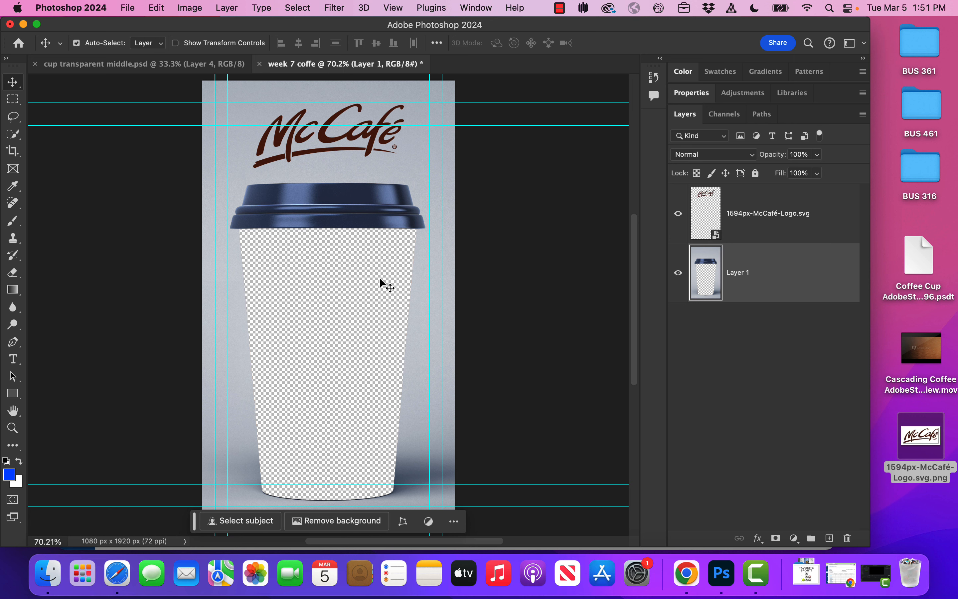
double_click(713, 280)
left_click(473, 252)
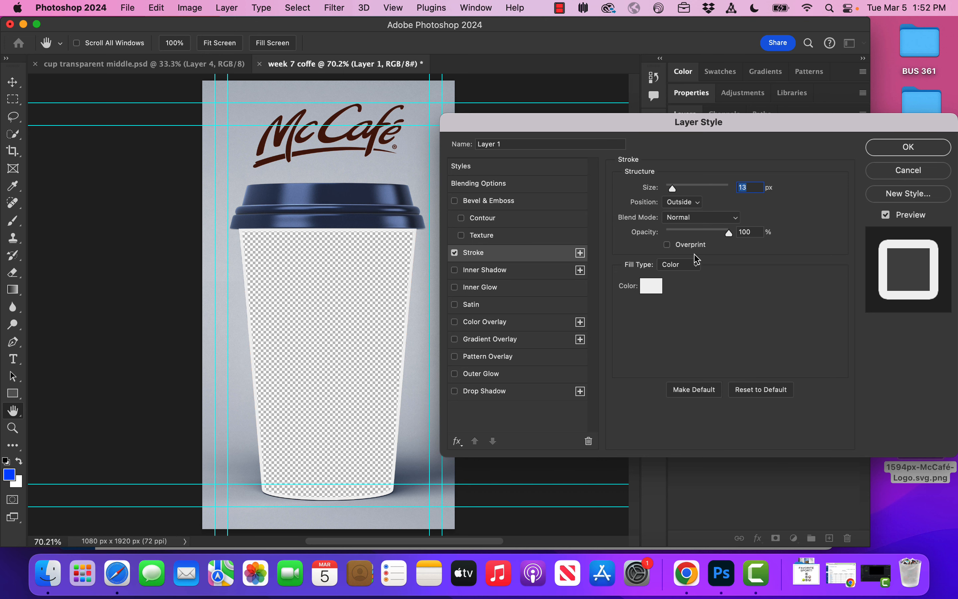
left_click(655, 291)
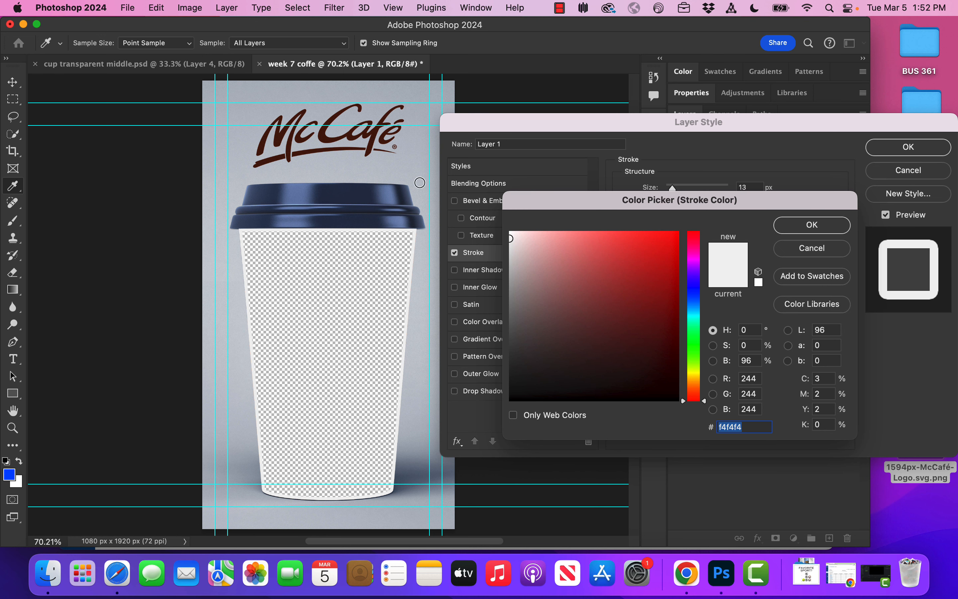
left_click(631, 280)
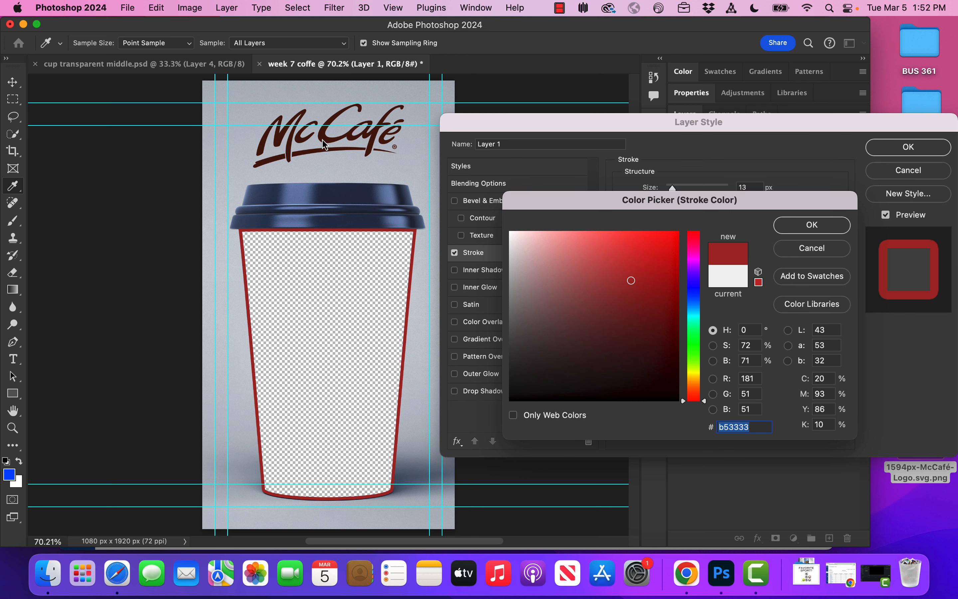
left_click(323, 149)
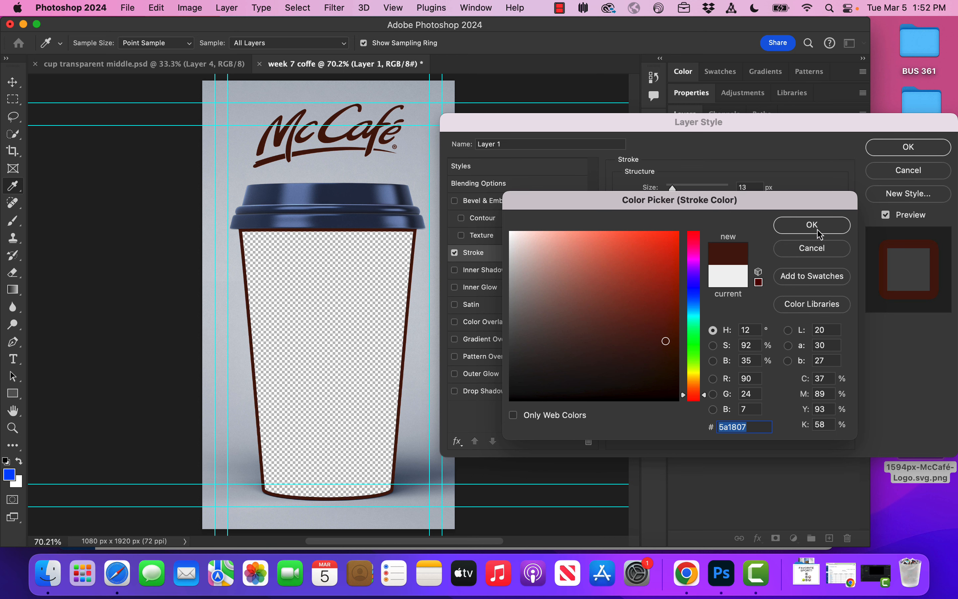